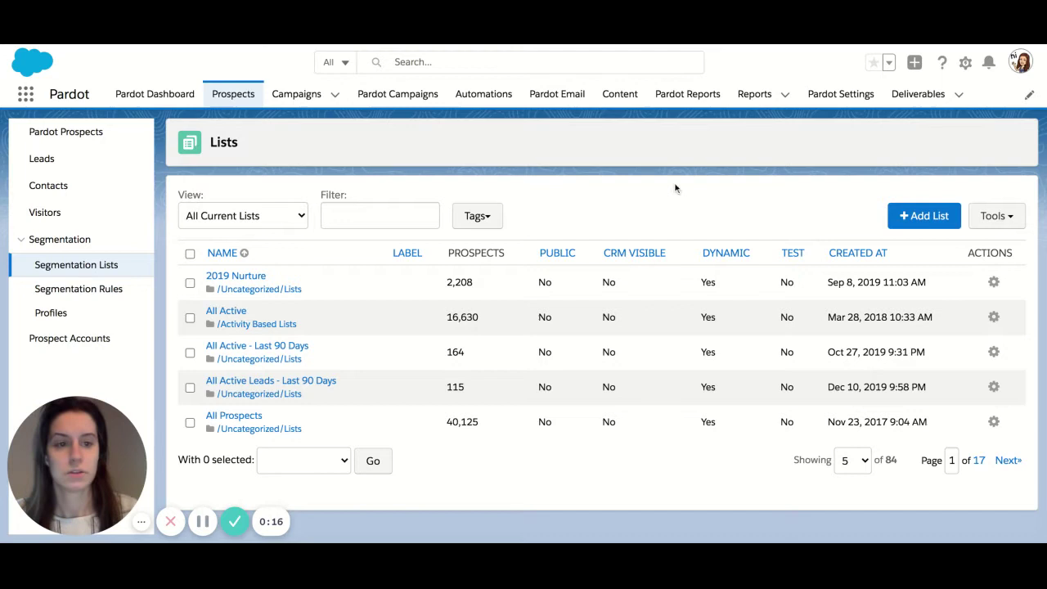
# Start a new segmentation list named "Test IMG", keeping the /Uncategorized/Lists folder
pyautogui.click(915, 215)
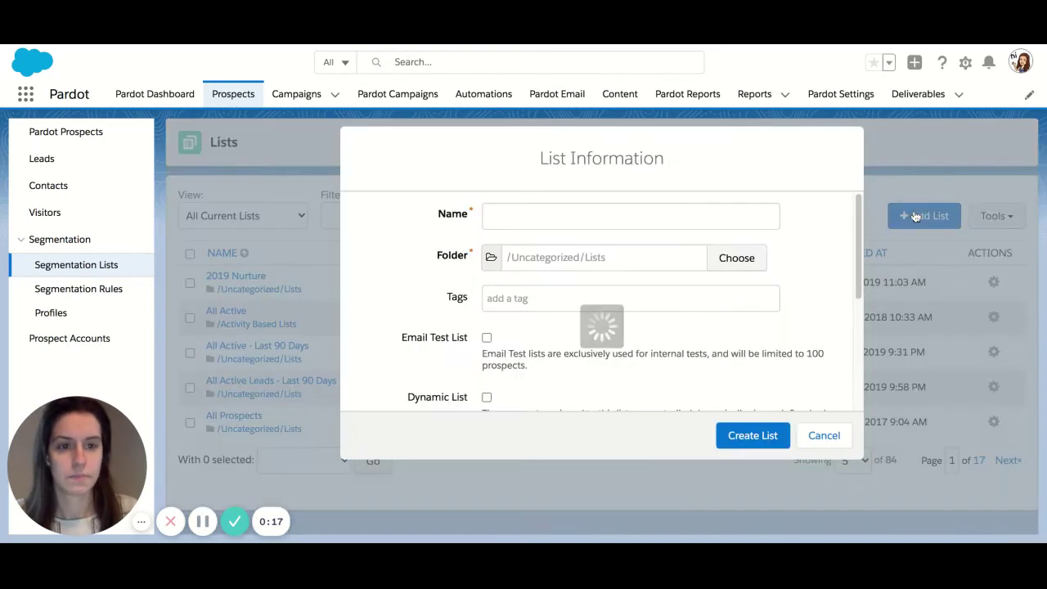
pyautogui.click(603, 211)
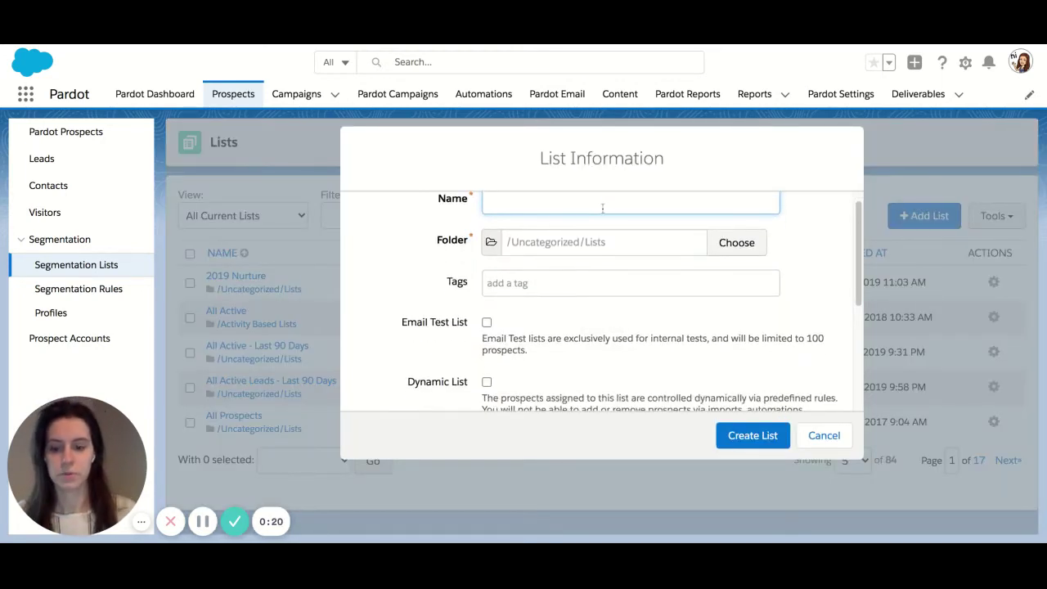
pyautogui.write('Test ')
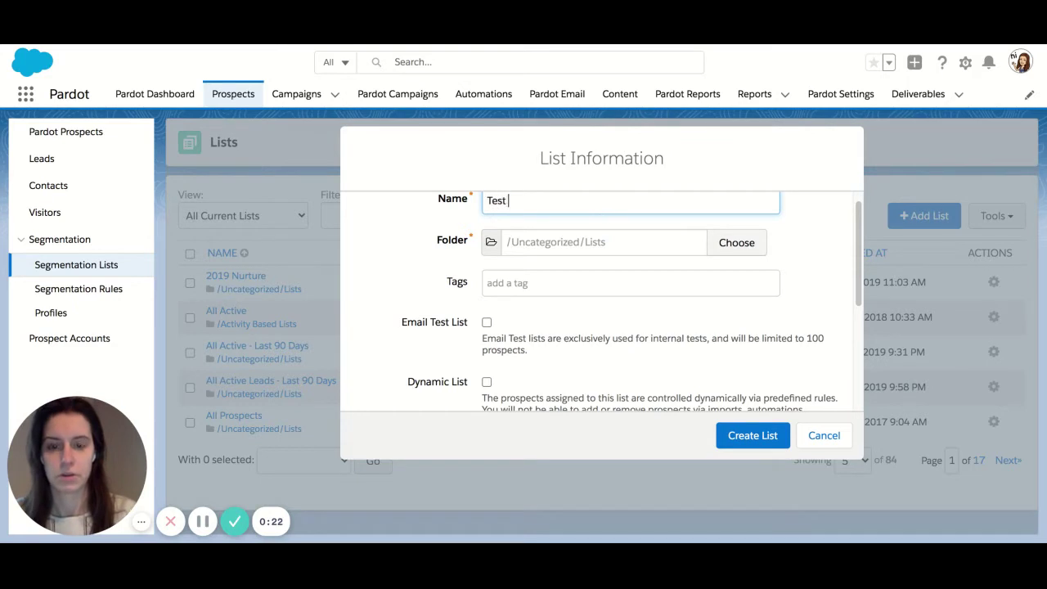
pyautogui.write('IMG')
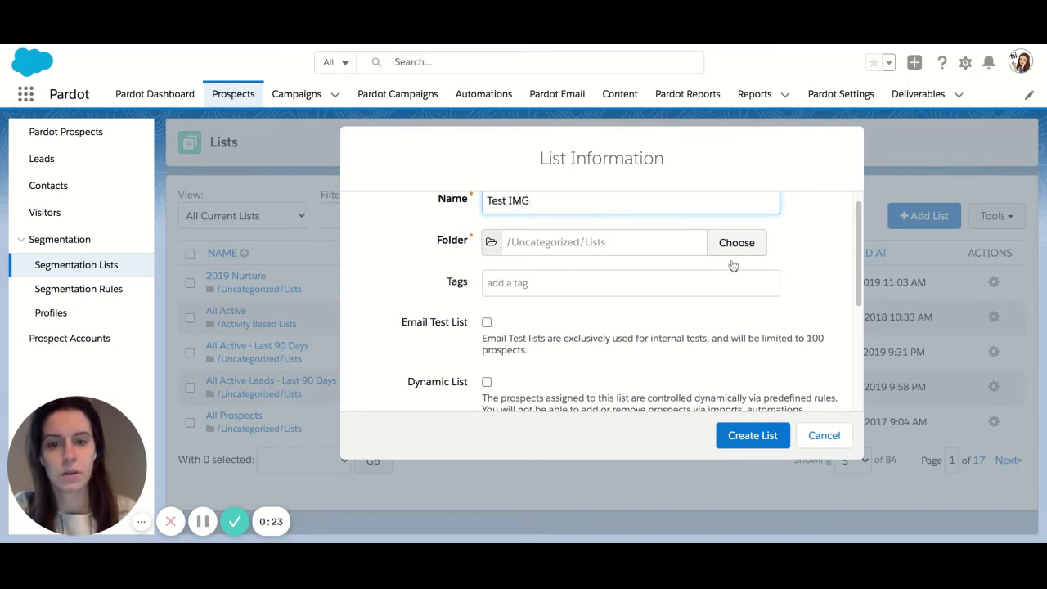
pyautogui.click(619, 244)
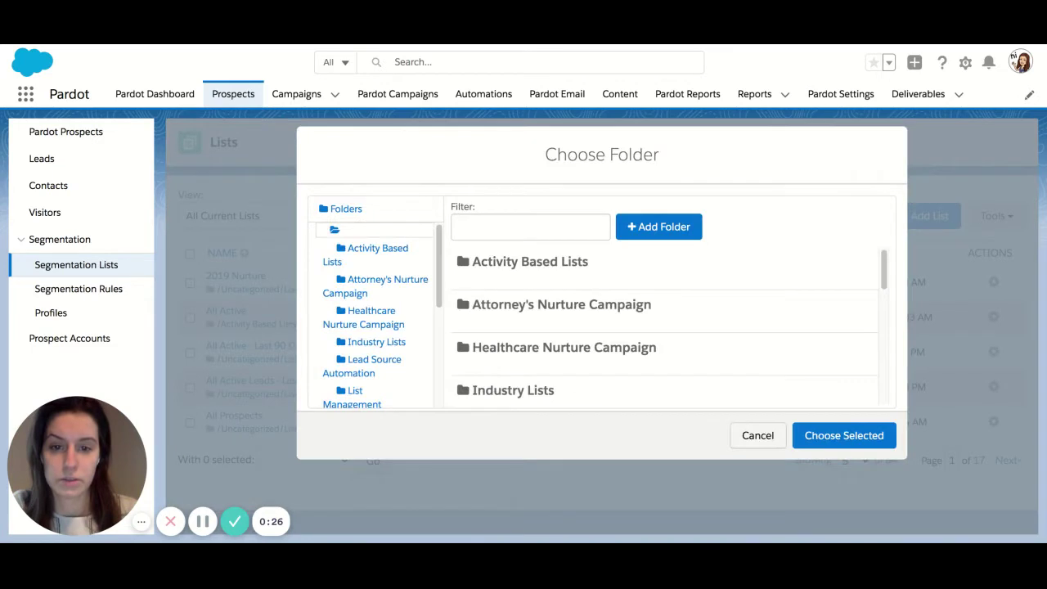
pyautogui.click(758, 436)
# Review the new list's options for tags, email test list, dynamic list, archive date, public list and CRM visibility
pyautogui.scroll(-1, 559, 275)
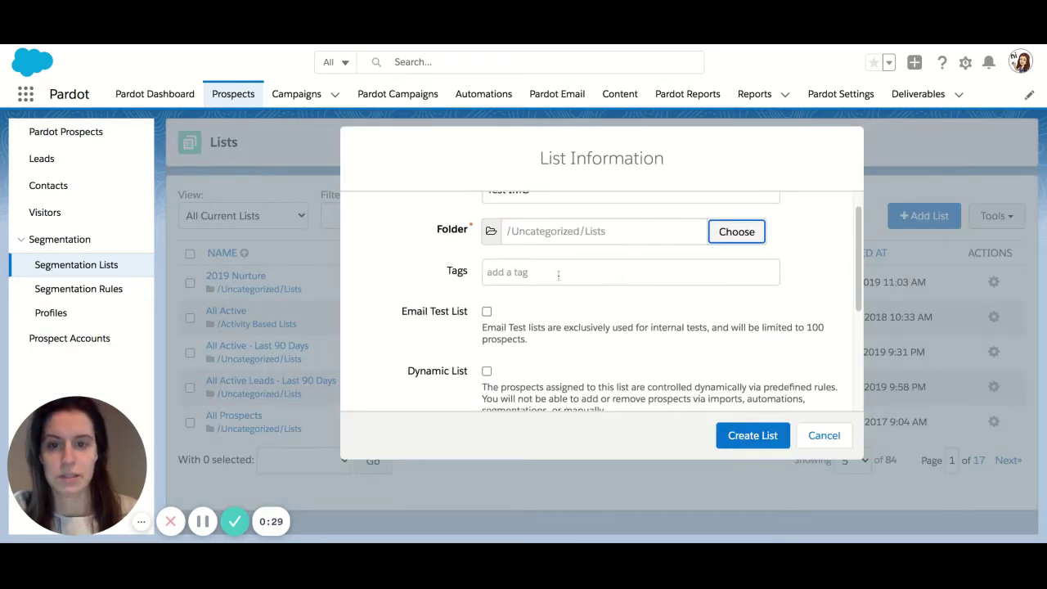
pyautogui.scroll(-1, 556, 274)
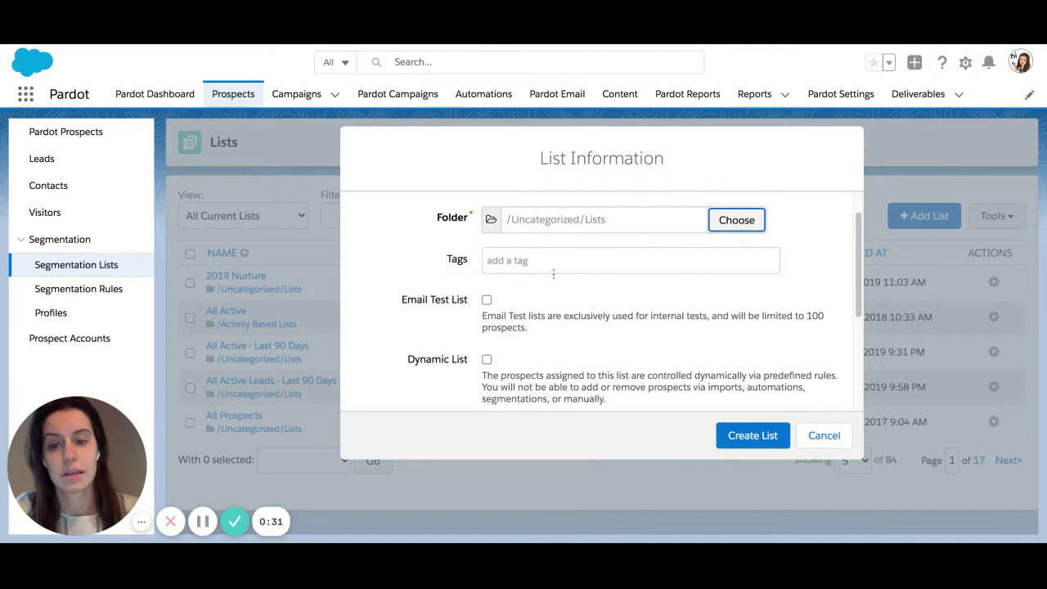
pyautogui.scroll(-2, 553, 274)
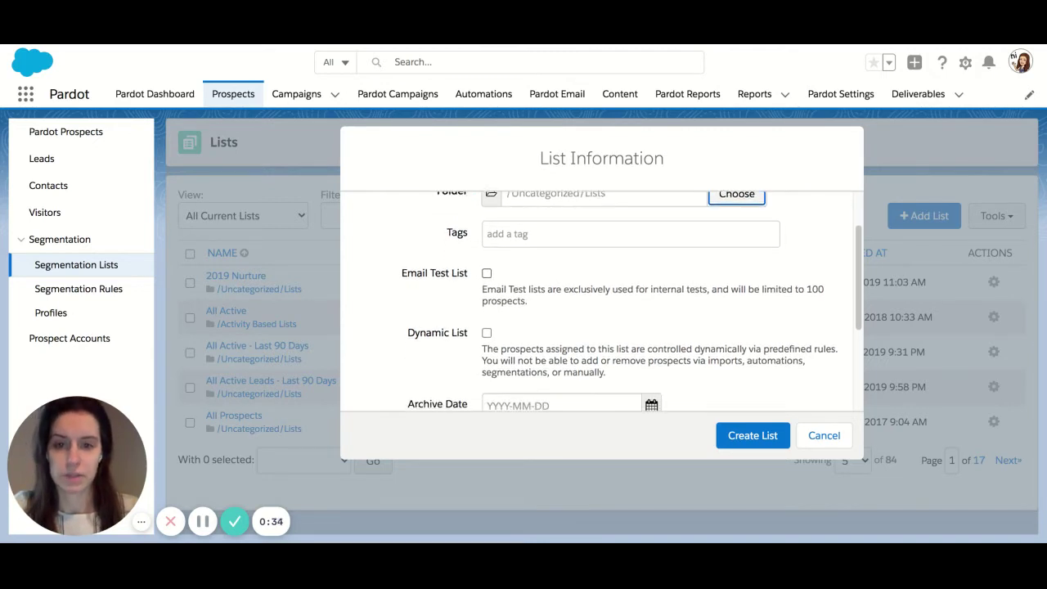
pyautogui.scroll(-1, 601, 300)
pyautogui.scroll(-6, 601, 300)
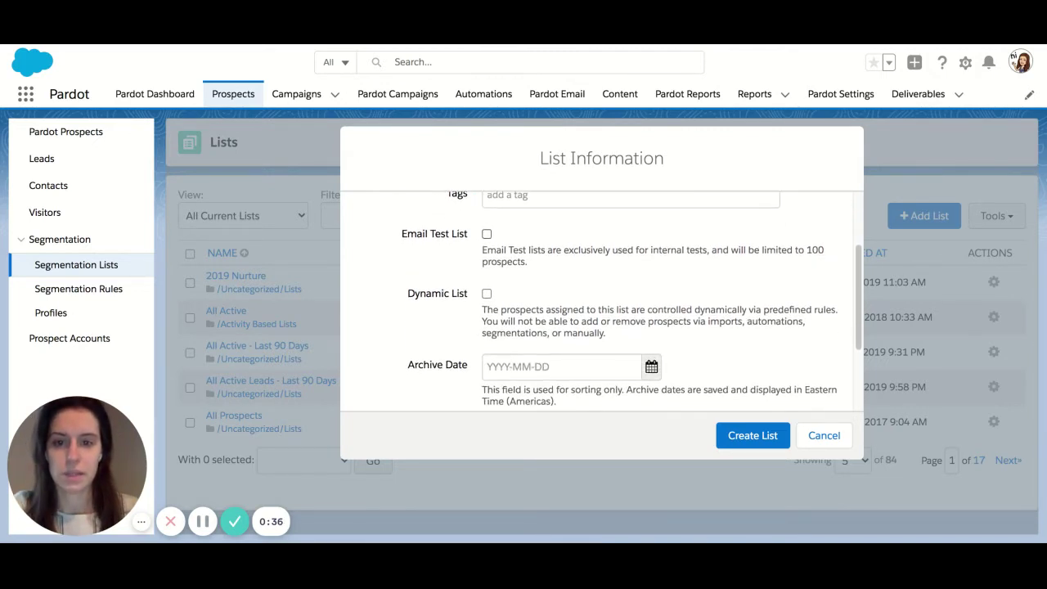
pyautogui.scroll(-4, 601, 300)
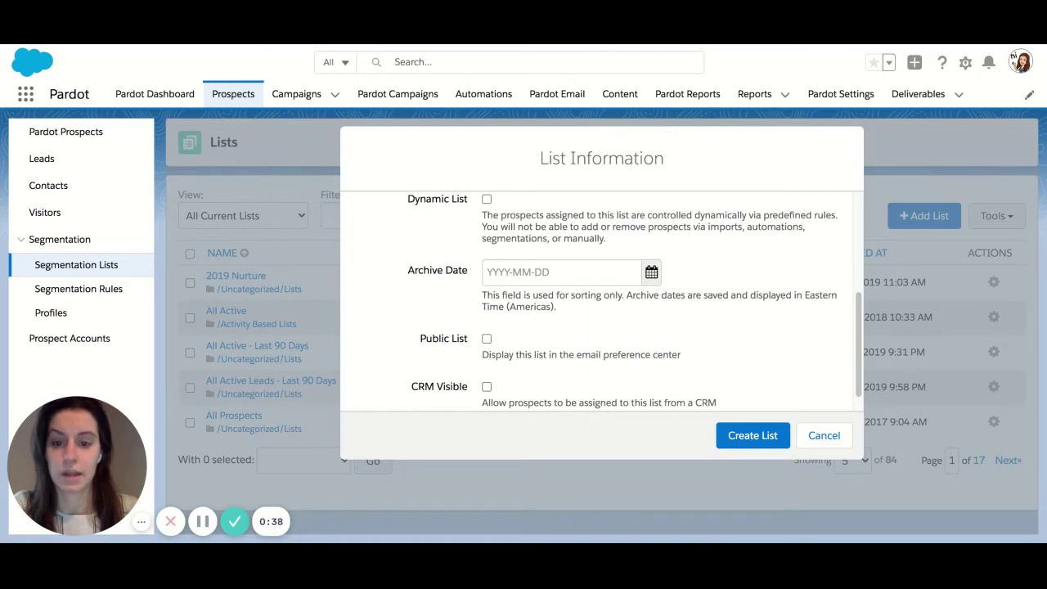
pyautogui.scroll(-1, 601, 300)
pyautogui.scroll(-1, 601, 300)
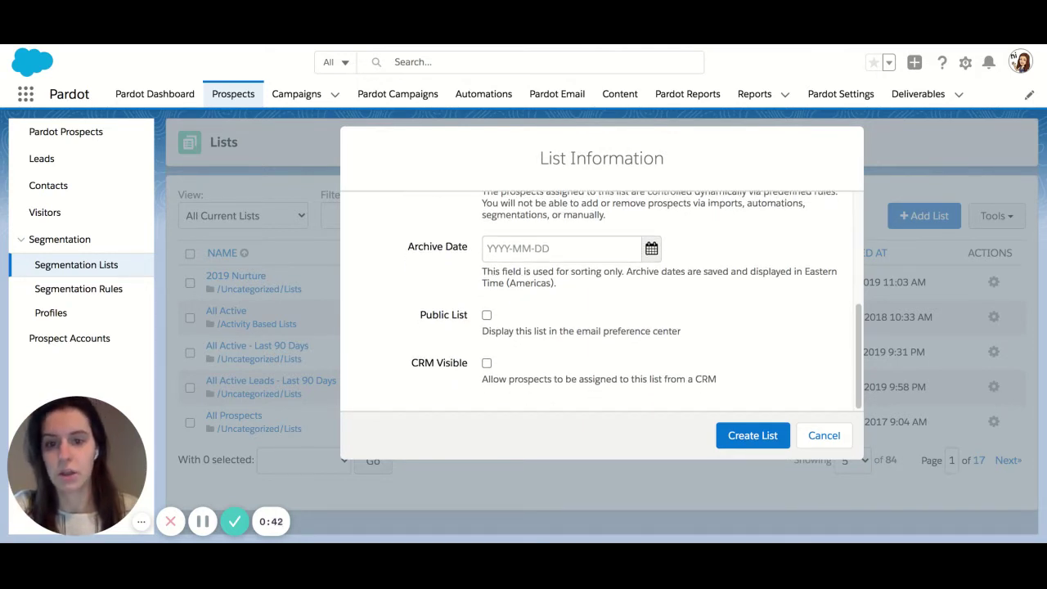
pyautogui.scroll(10, 509, 321)
pyautogui.scroll(-6, 508, 315)
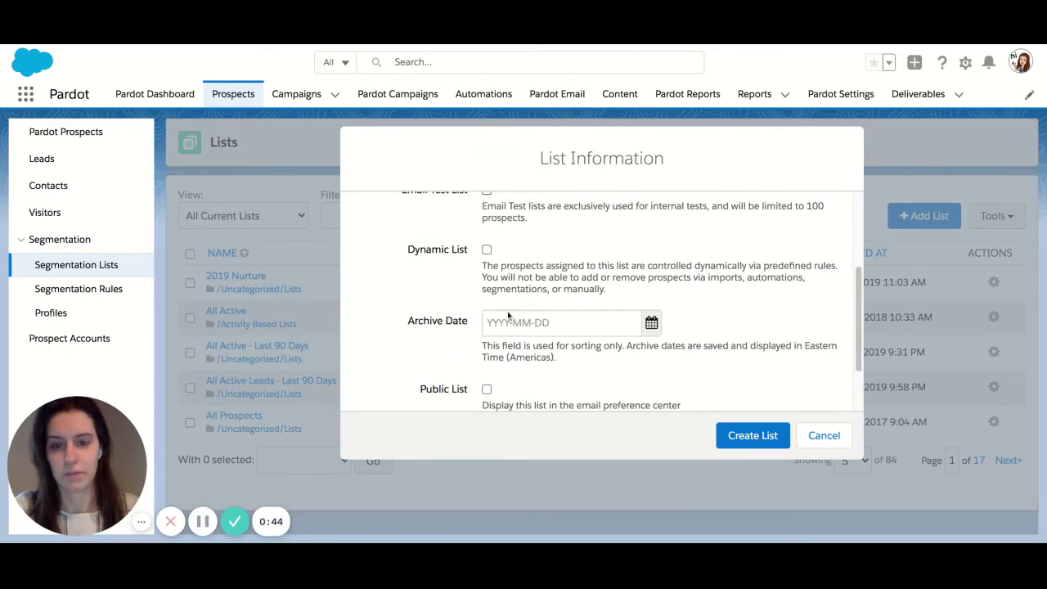
pyautogui.scroll(-3, 508, 315)
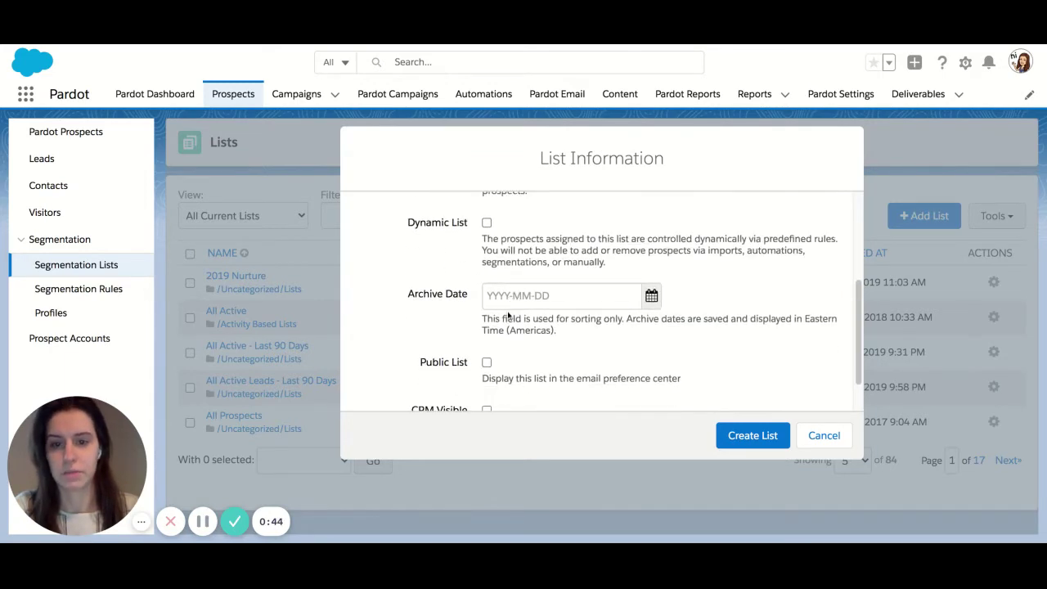
# Create the Test IMG list with all optional settings unchecked and return to the segmentation lists overview
pyautogui.click(728, 436)
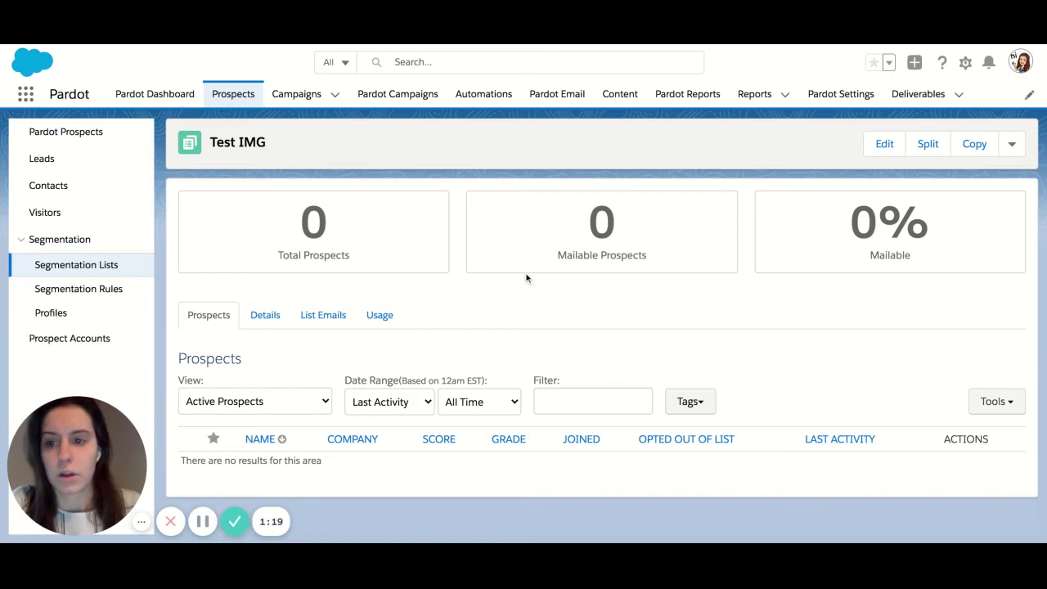
pyautogui.click(94, 266)
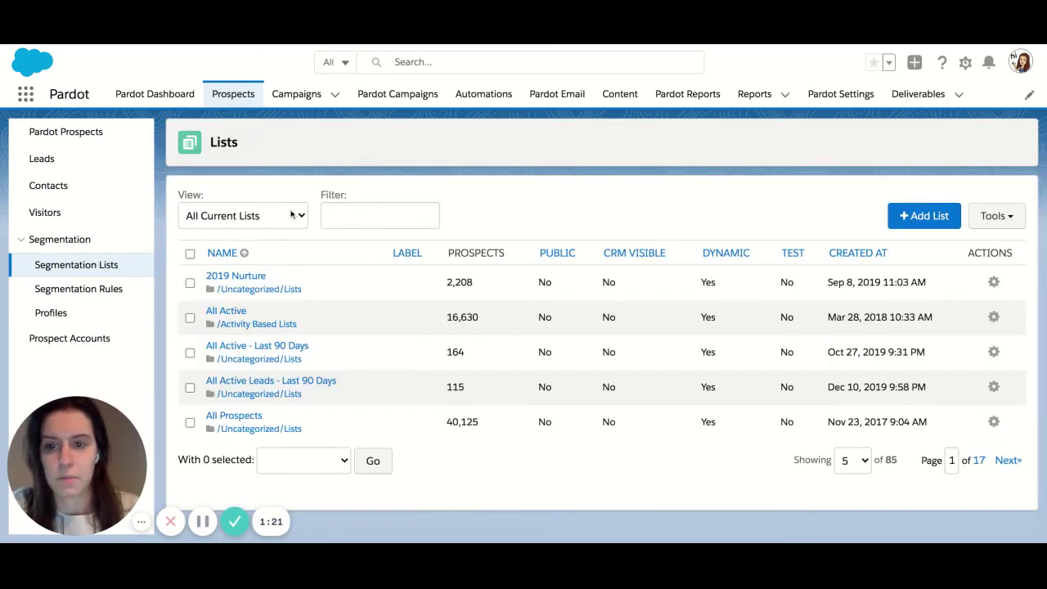
# Start another segmentation list and name it "IMG Test 2"
pyautogui.click(900, 218)
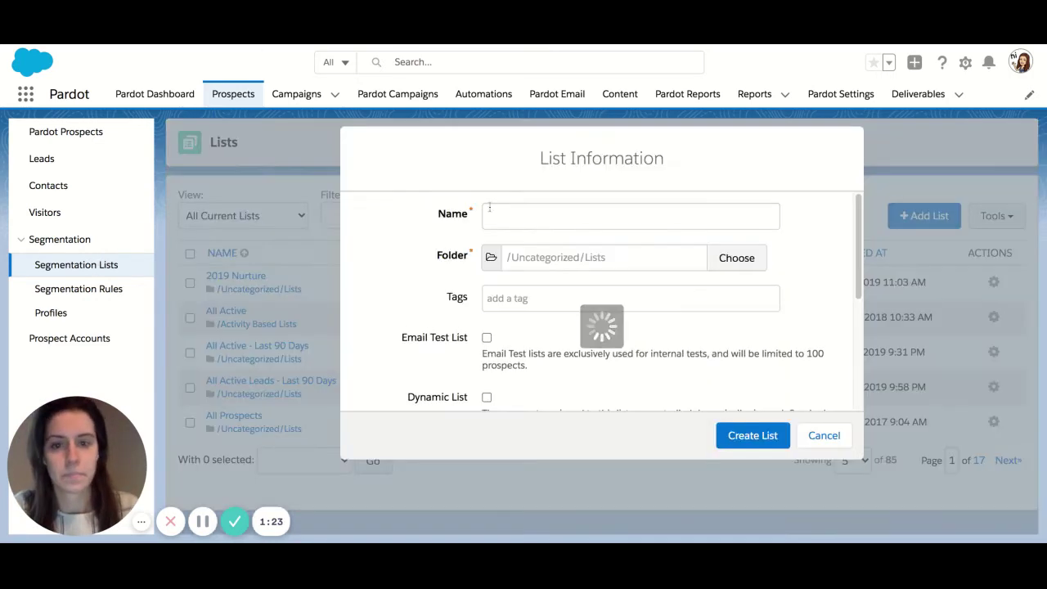
pyautogui.click(581, 207)
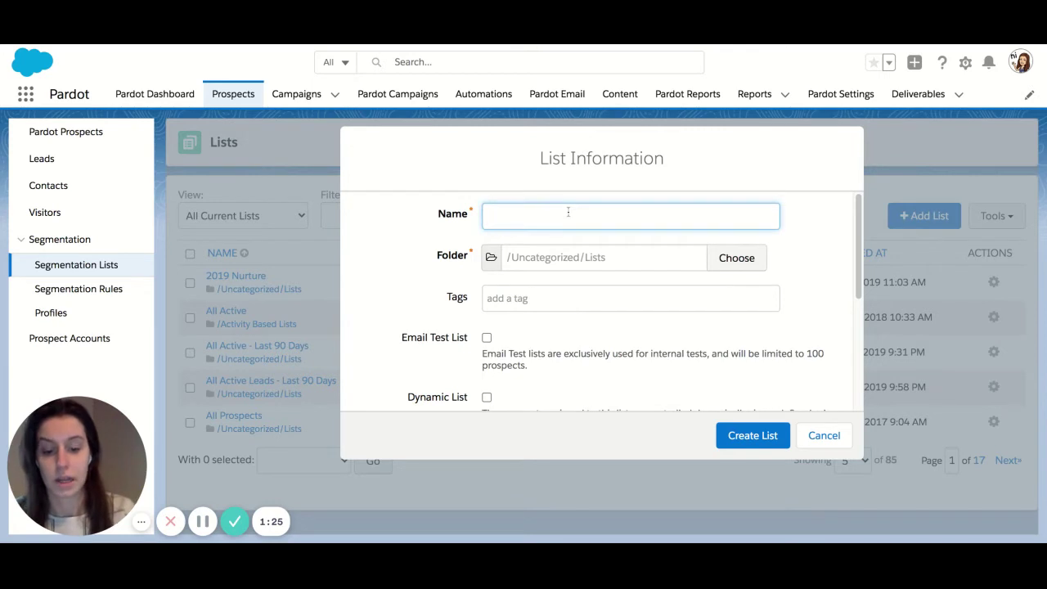
pyautogui.write('IMG')
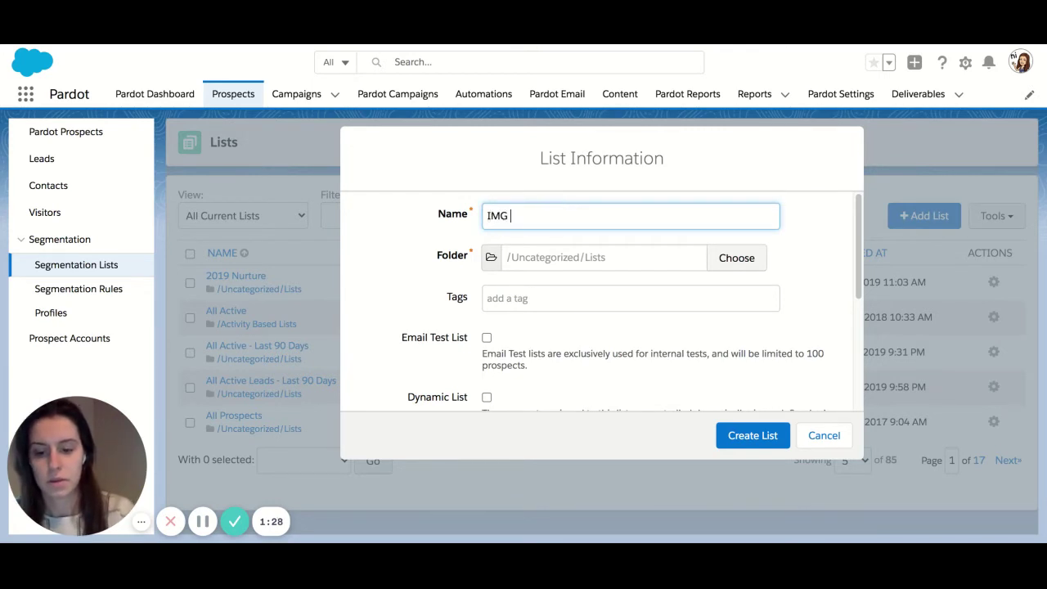
pyautogui.write(' Test 2')
# Make IMG Test 2 a dynamic list and proceed to setting its rules
pyautogui.scroll(-1, 584, 245)
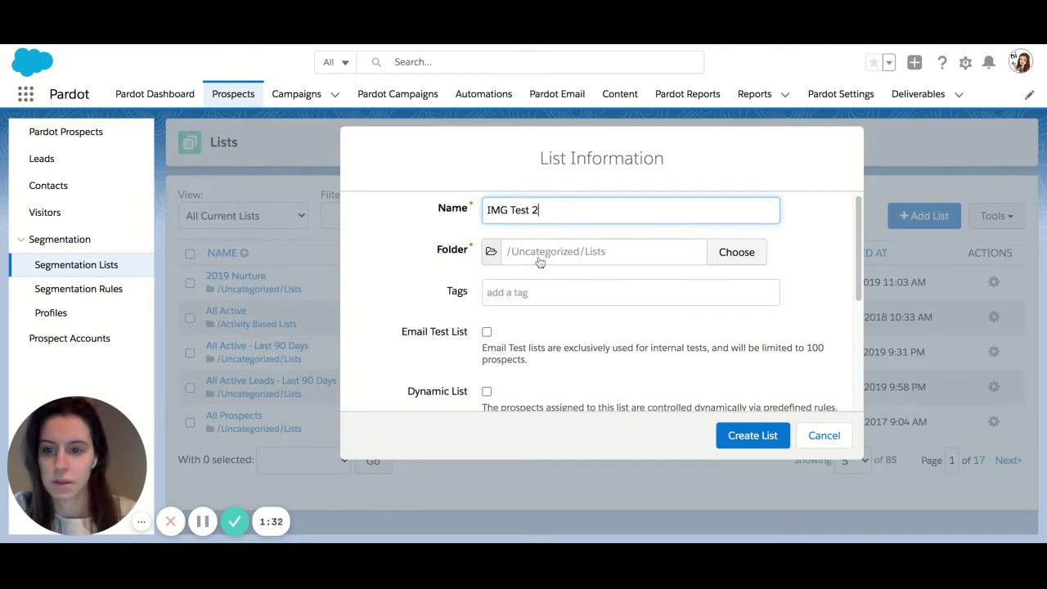
pyautogui.scroll(-4, 537, 249)
pyautogui.scroll(-2, 537, 255)
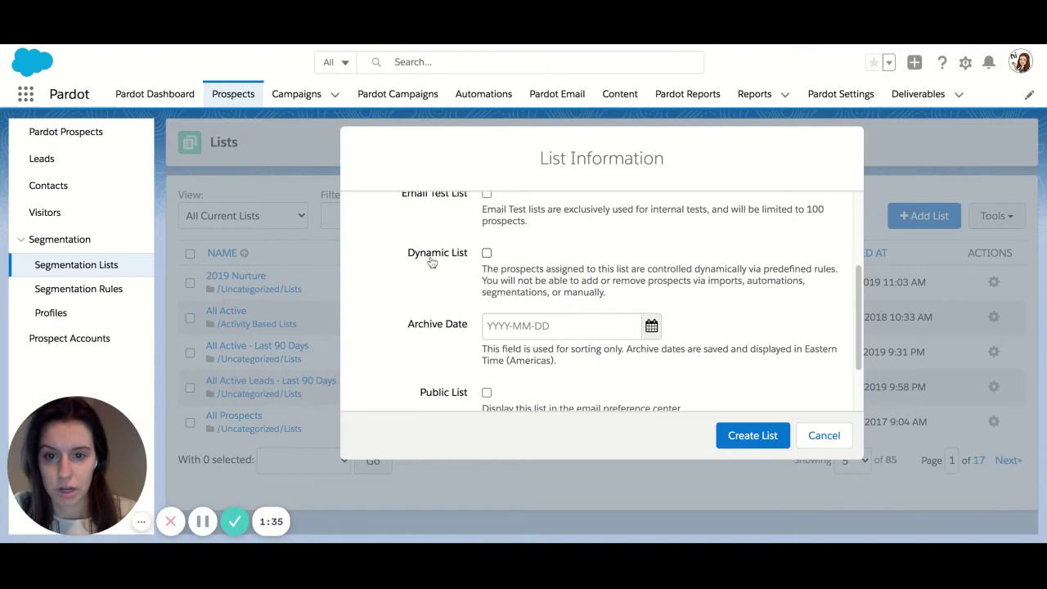
pyautogui.click(487, 253)
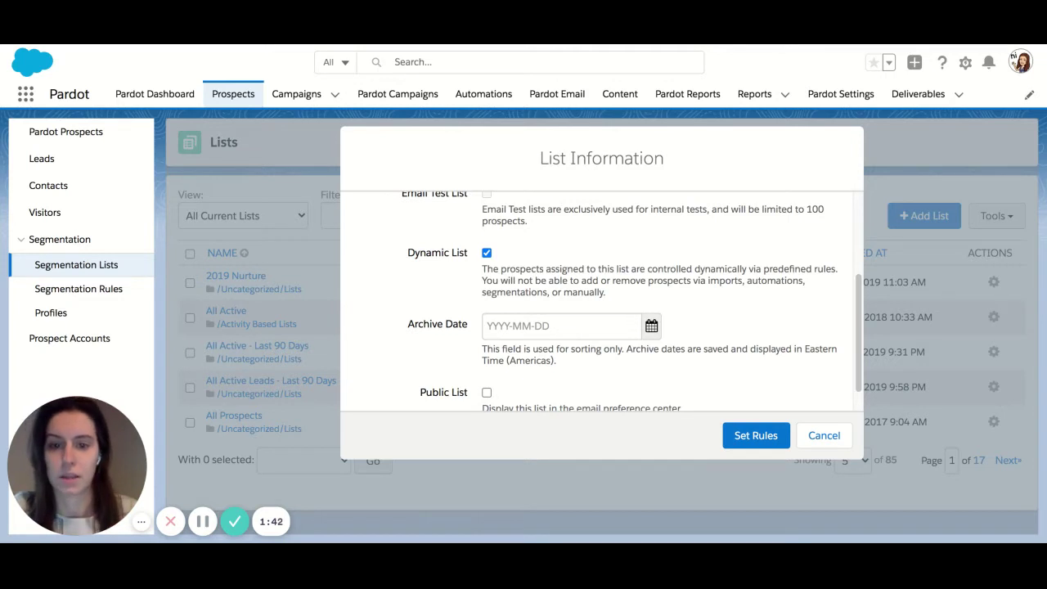
pyautogui.scroll(3, 506, 260)
pyautogui.scroll(-3, 507, 261)
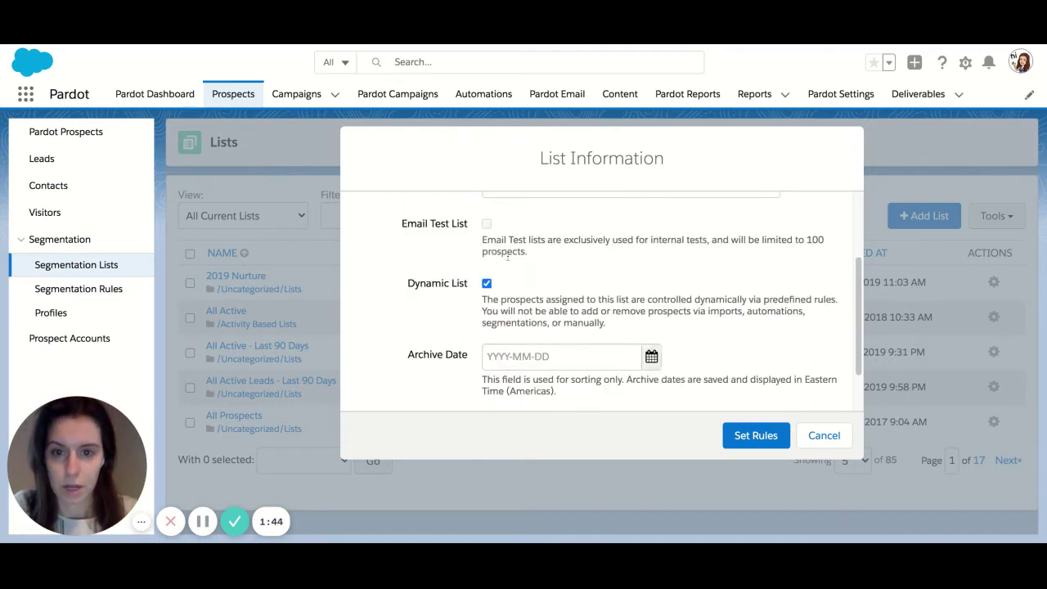
pyautogui.scroll(-2, 490, 282)
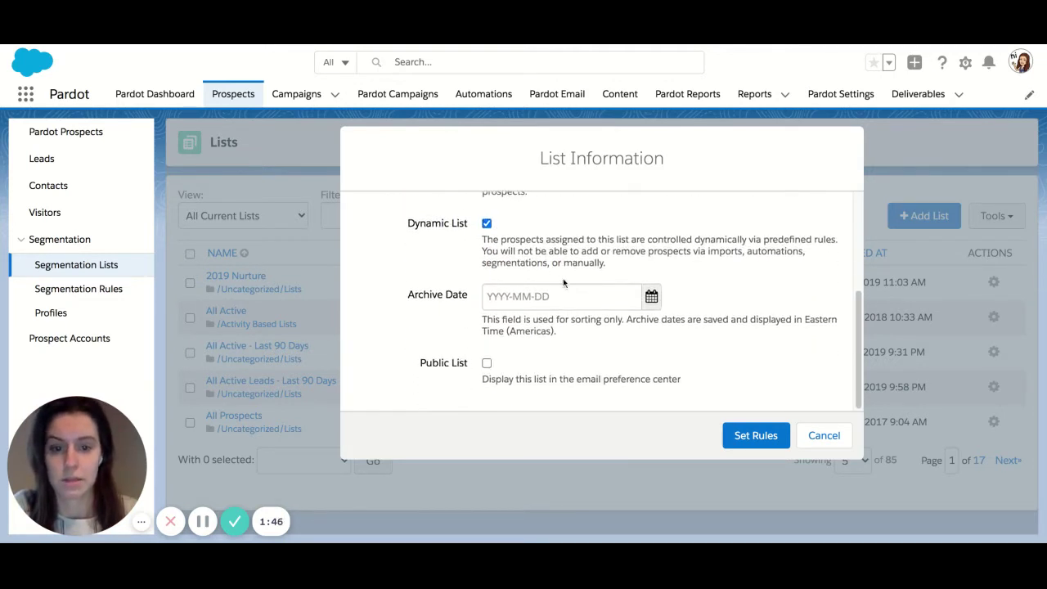
pyautogui.click(756, 439)
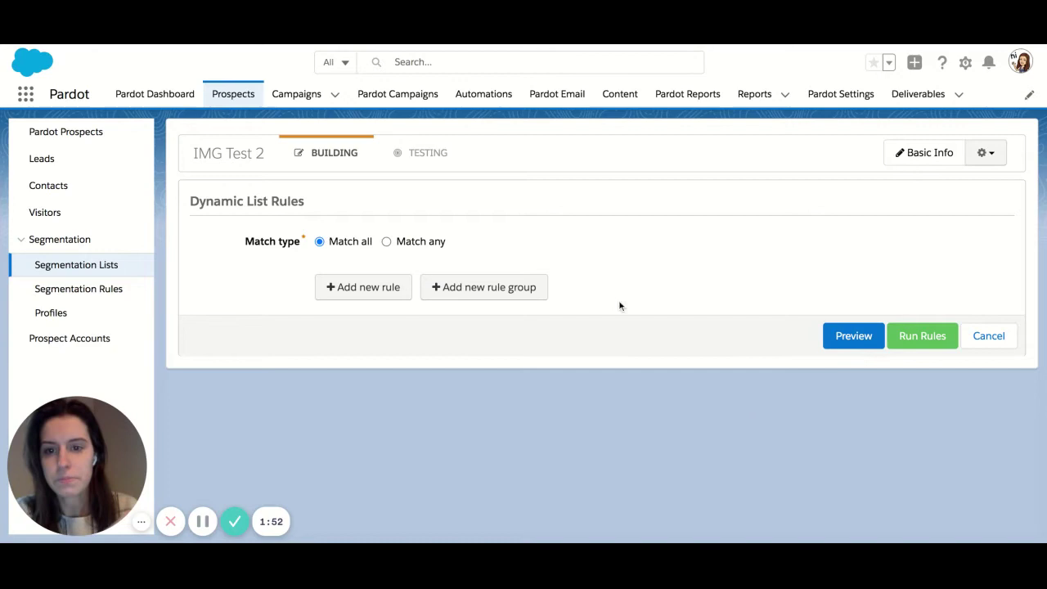
# Set the match type to Match all and add a rule that Prospect email status isn't Opted Out
pyautogui.click(385, 243)
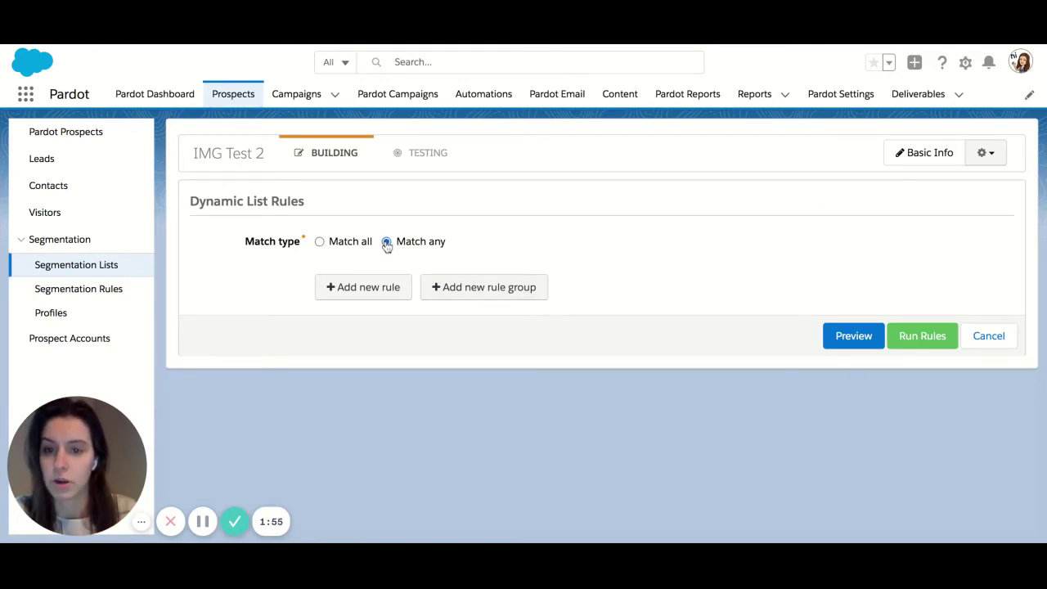
pyautogui.click(320, 243)
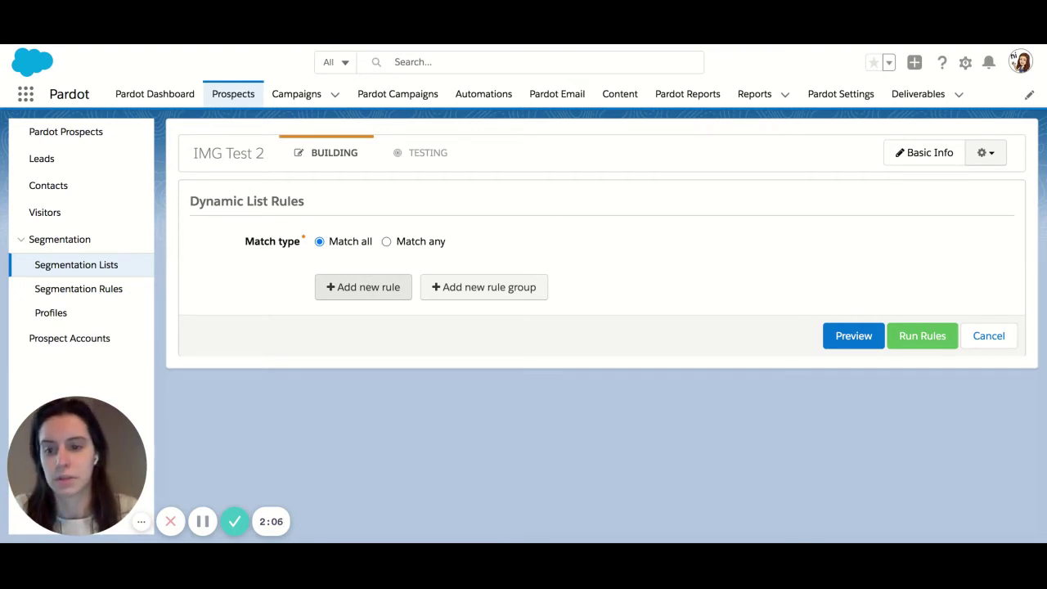
pyautogui.click(372, 293)
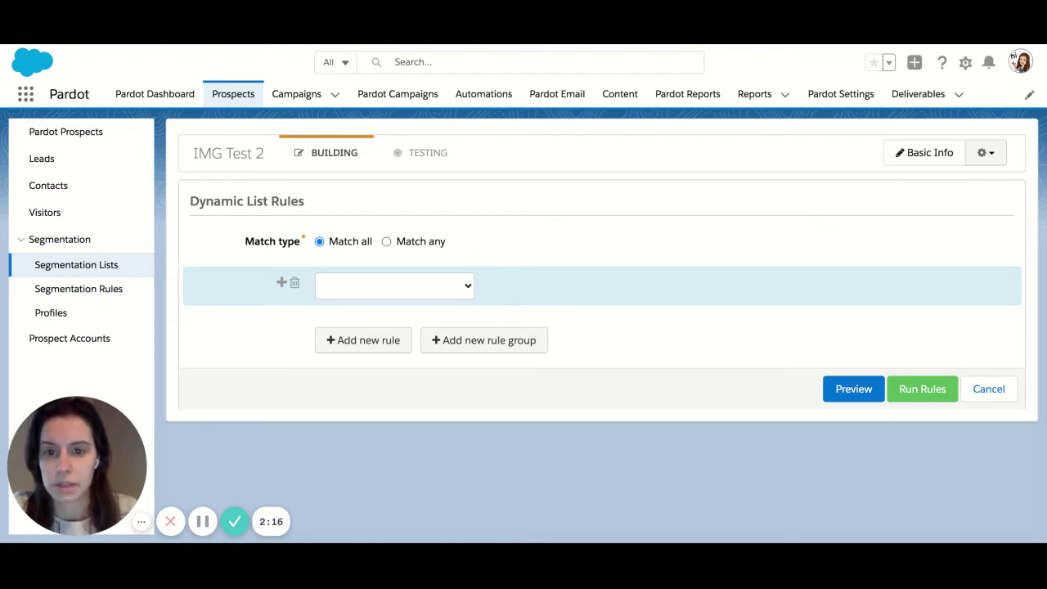
pyautogui.click(401, 273)
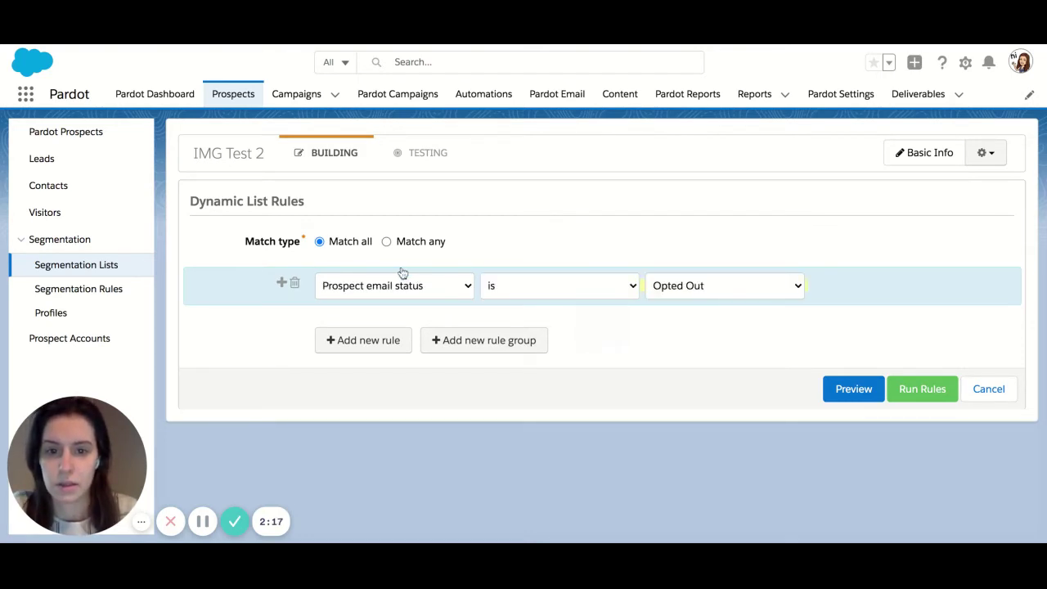
pyautogui.click(530, 286)
pyautogui.click(530, 302)
pyautogui.click(684, 293)
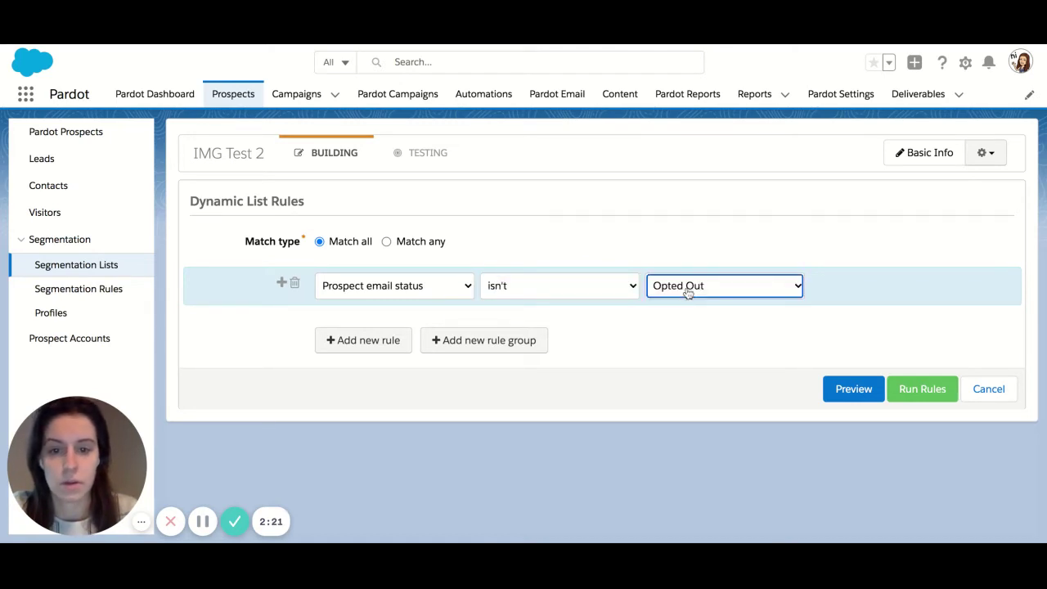
# Add a second blank rule and switch the list's match type to Match any and back to Match all
pyautogui.click(387, 342)
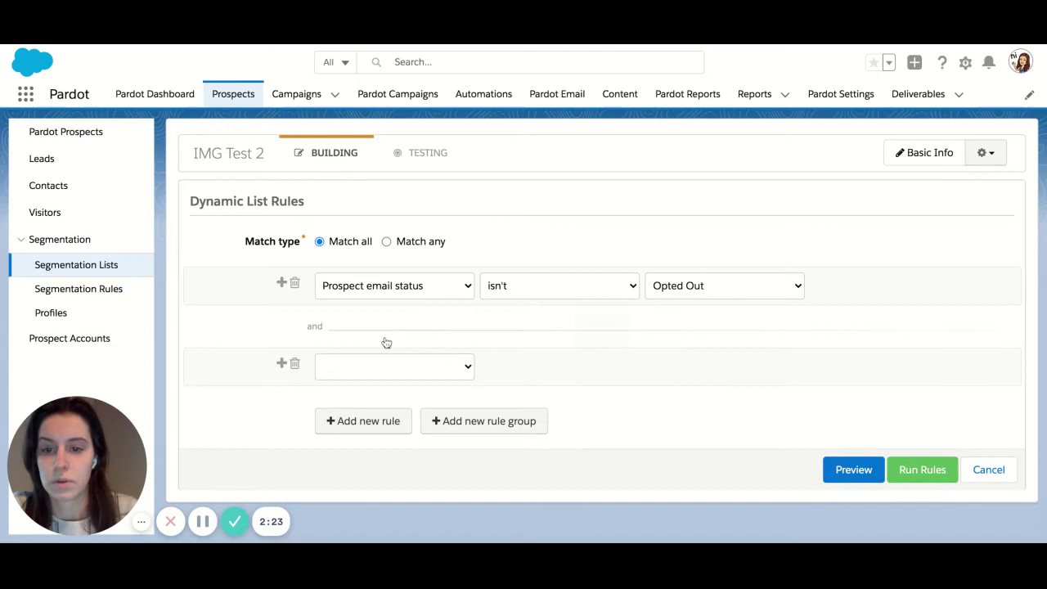
pyautogui.doubleClick(328, 333)
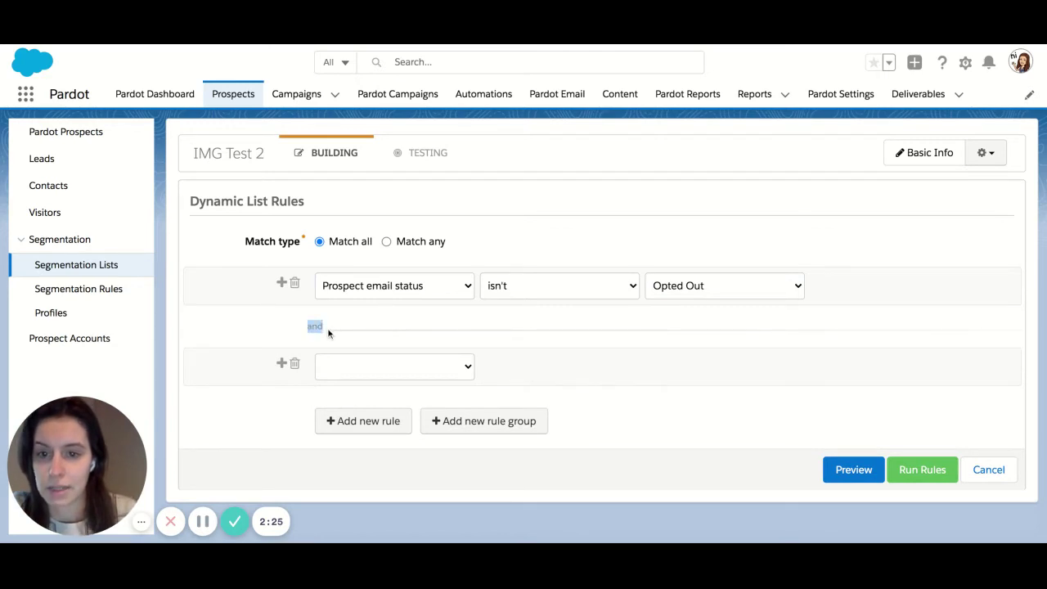
pyautogui.click(328, 333)
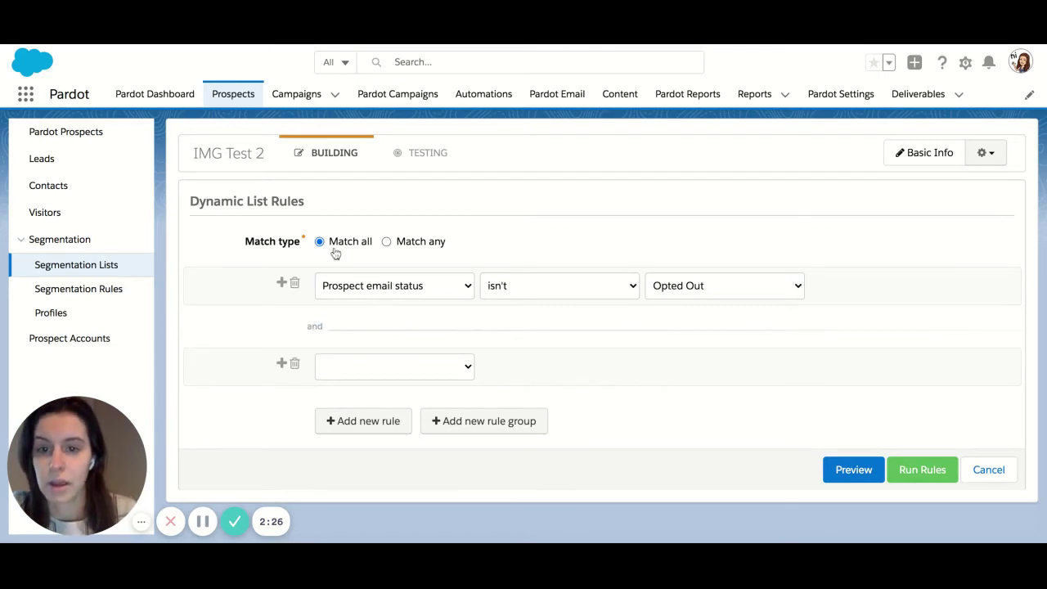
pyautogui.click(387, 243)
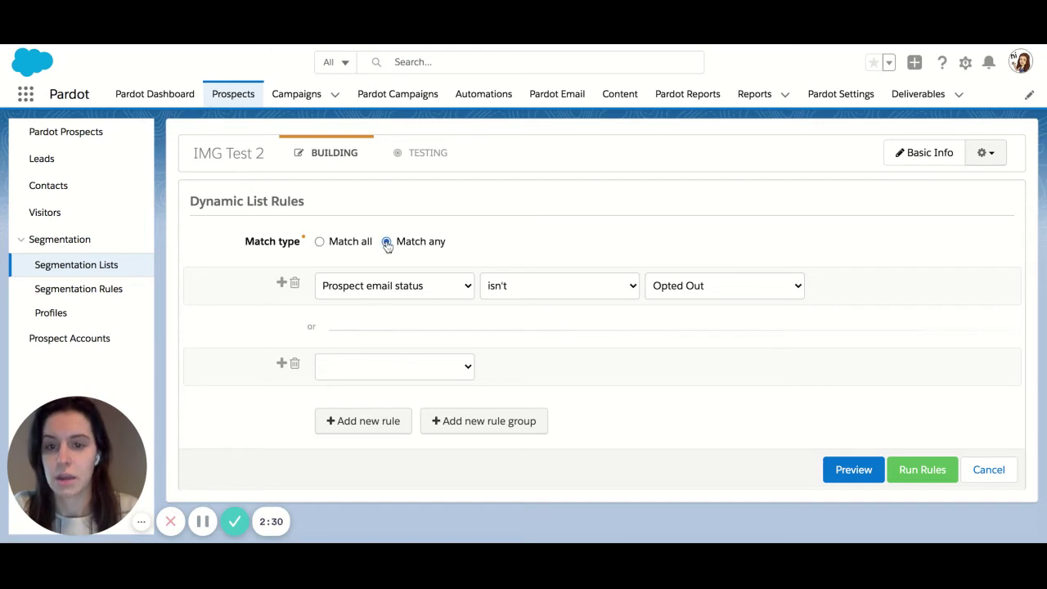
pyautogui.click(320, 243)
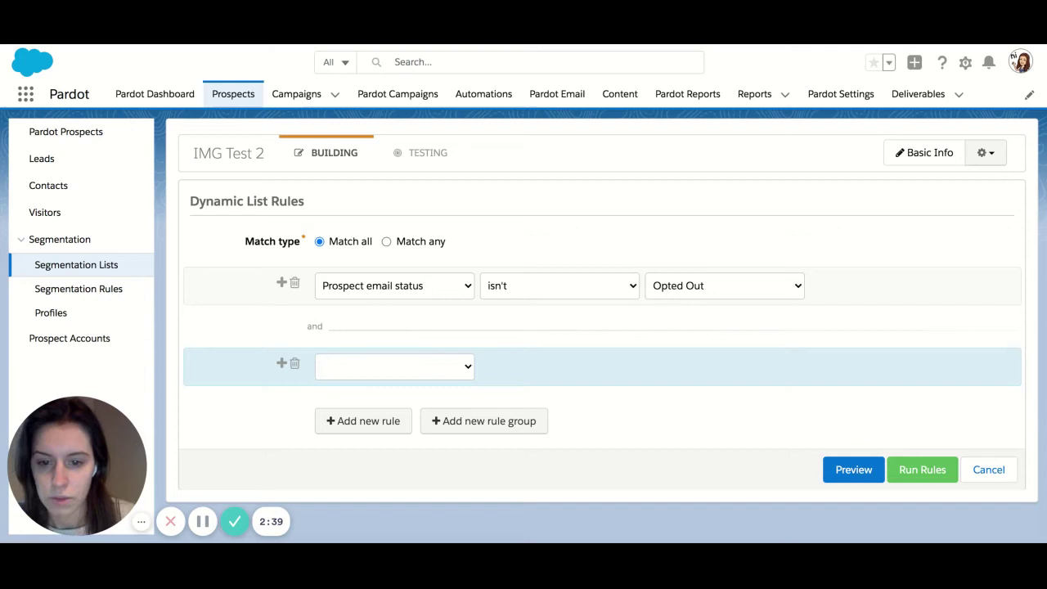
# Set the second rule to Prospect email status isn't Do Not Email and delete that rule again
pyautogui.click(513, 366)
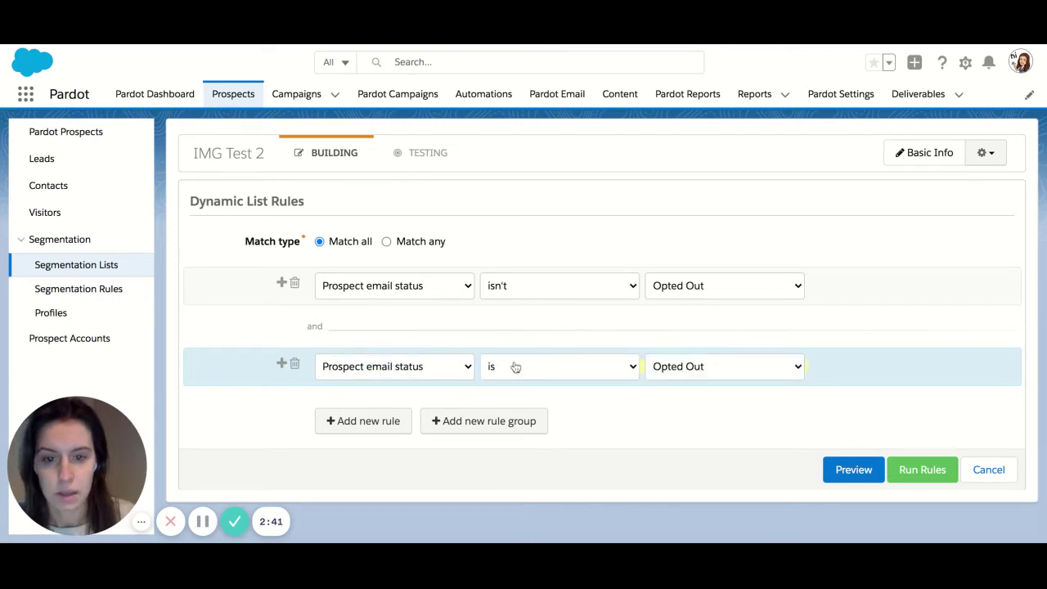
pyautogui.click(514, 366)
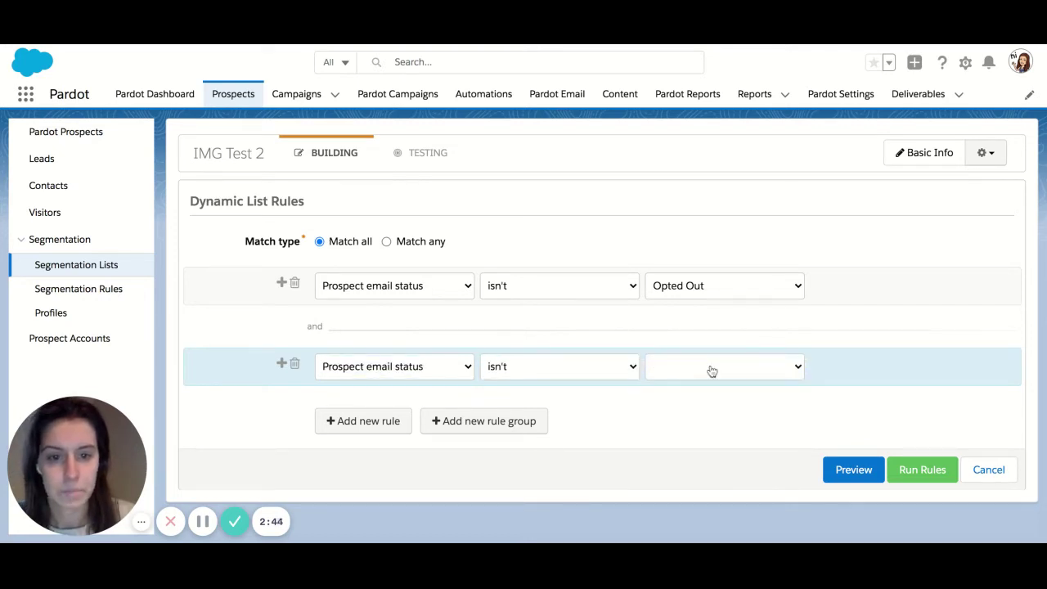
pyautogui.click(711, 371)
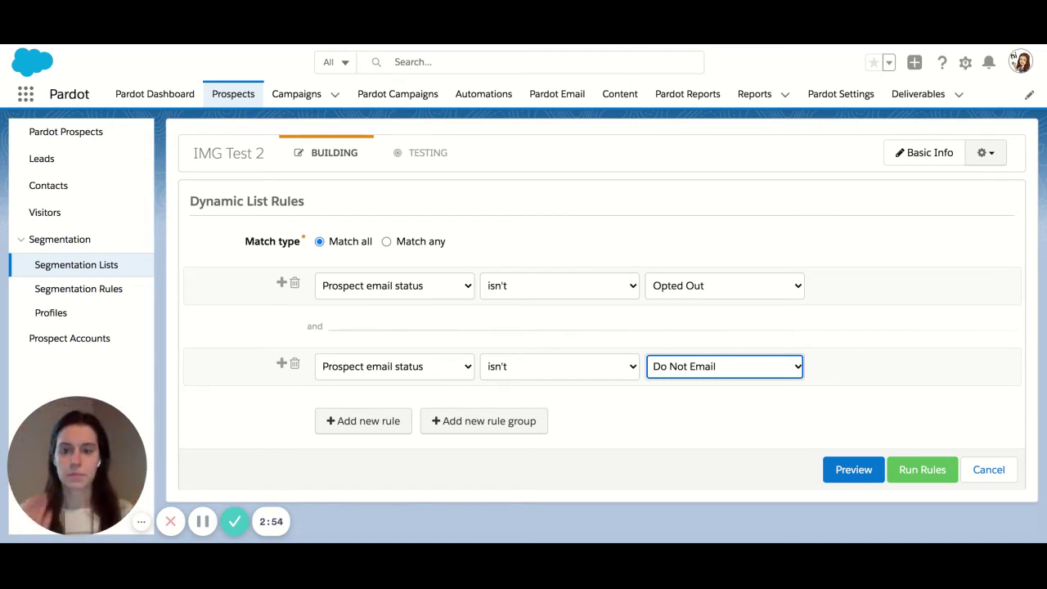
pyautogui.click(295, 363)
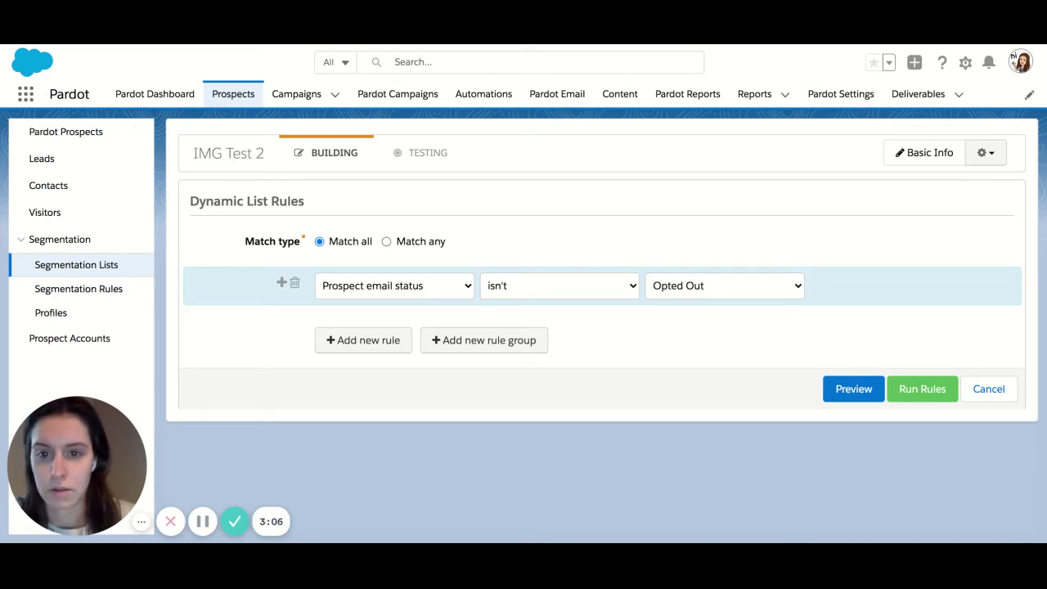
# Change the remaining rule to Prospect default field City is "Boston; Providence"
pyautogui.click(417, 270)
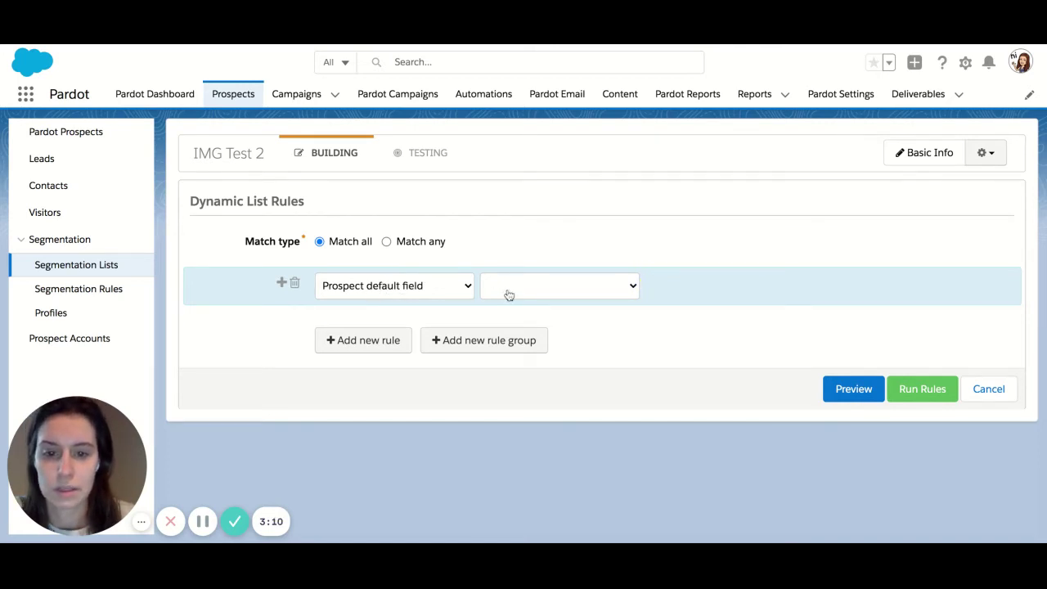
pyautogui.click(518, 338)
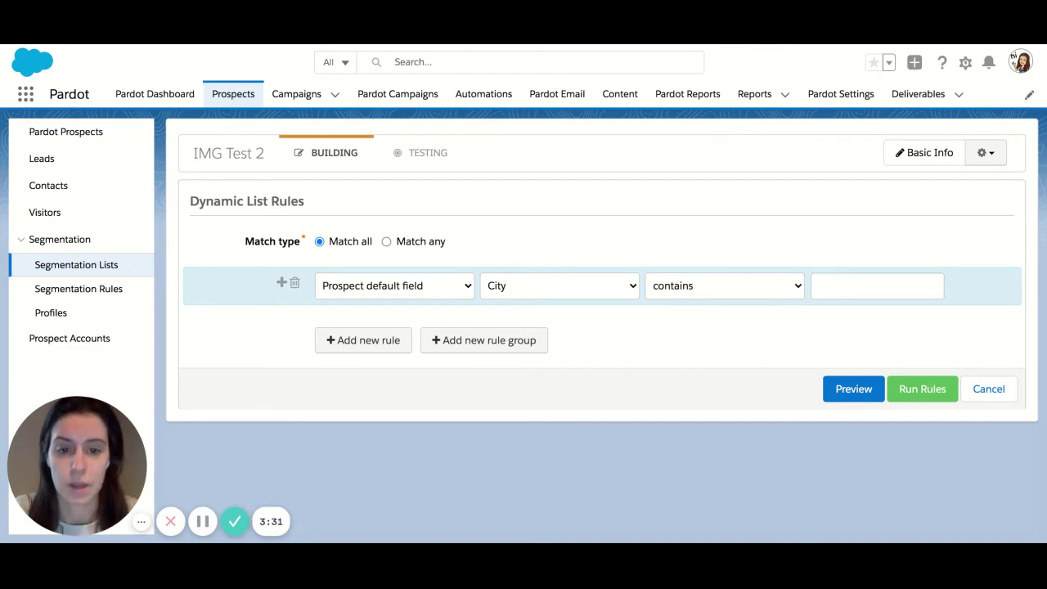
pyautogui.click(668, 315)
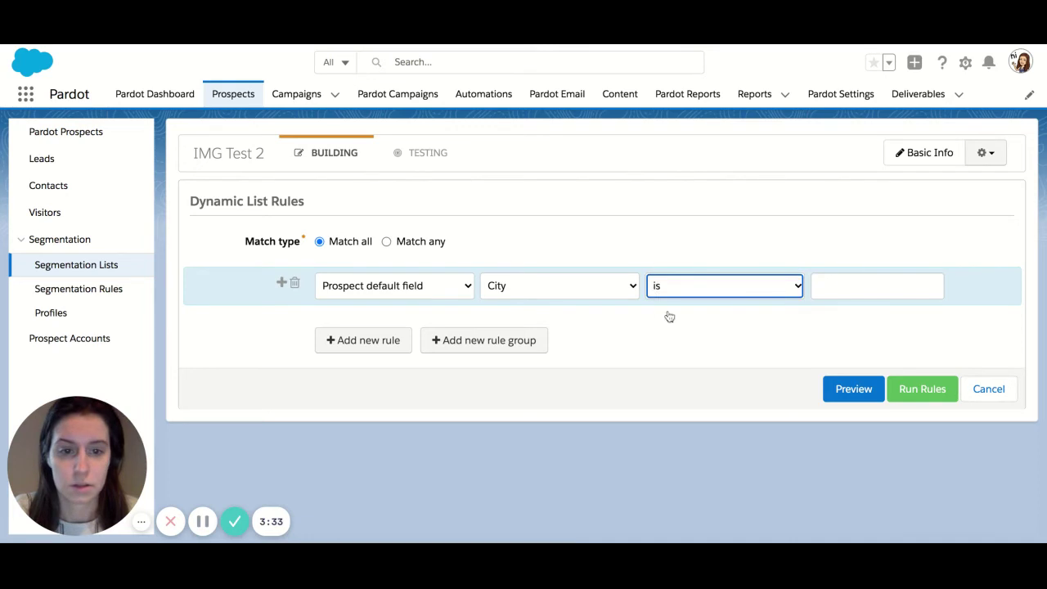
pyautogui.click(816, 285)
pyautogui.write('Boston')
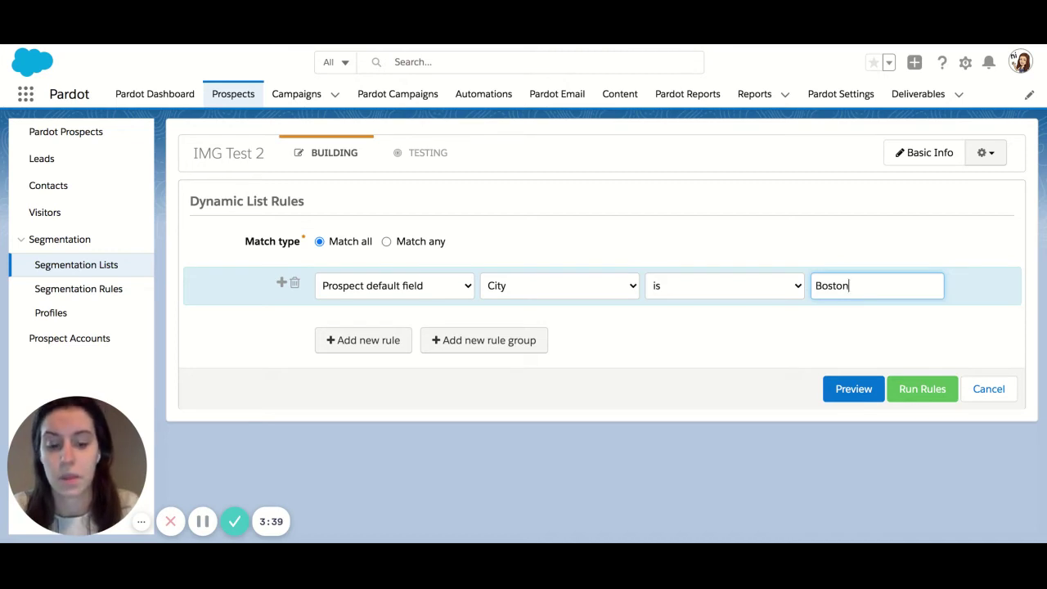
pyautogui.write(';')
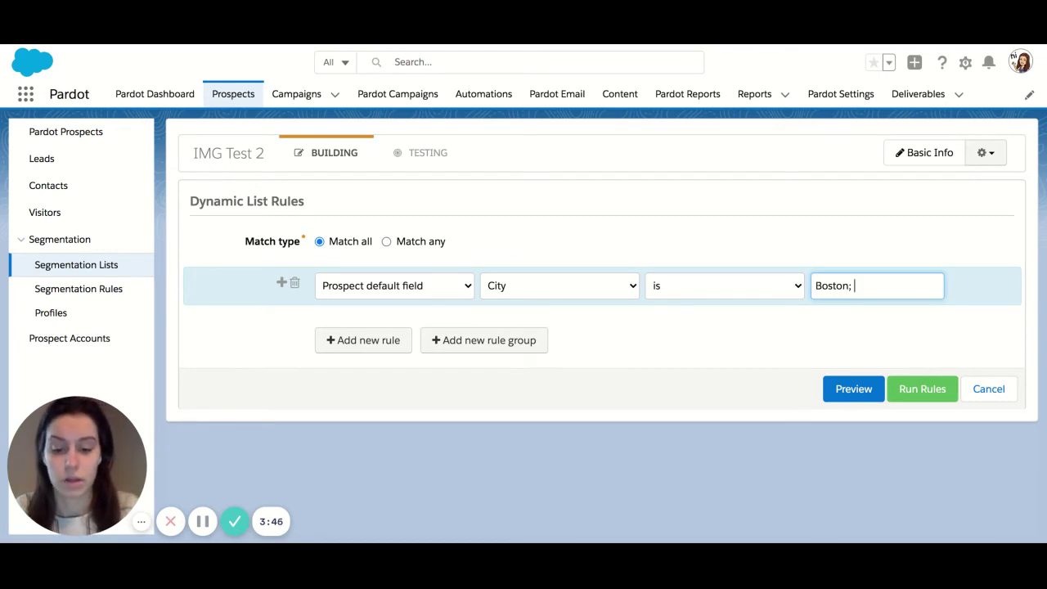
pyautogui.write(' Providence')
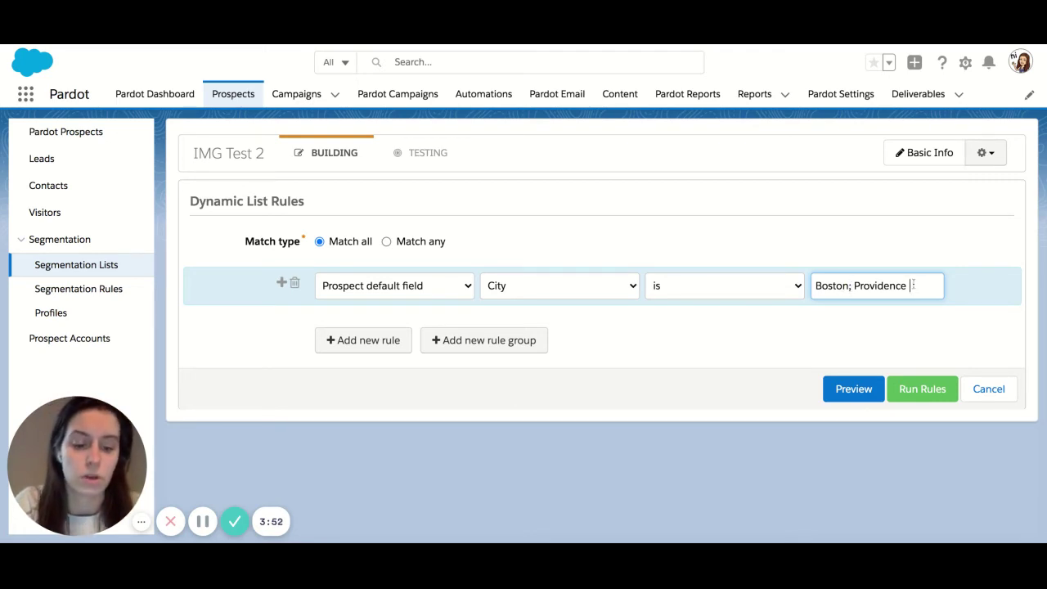
pyautogui.press('BackSpace')
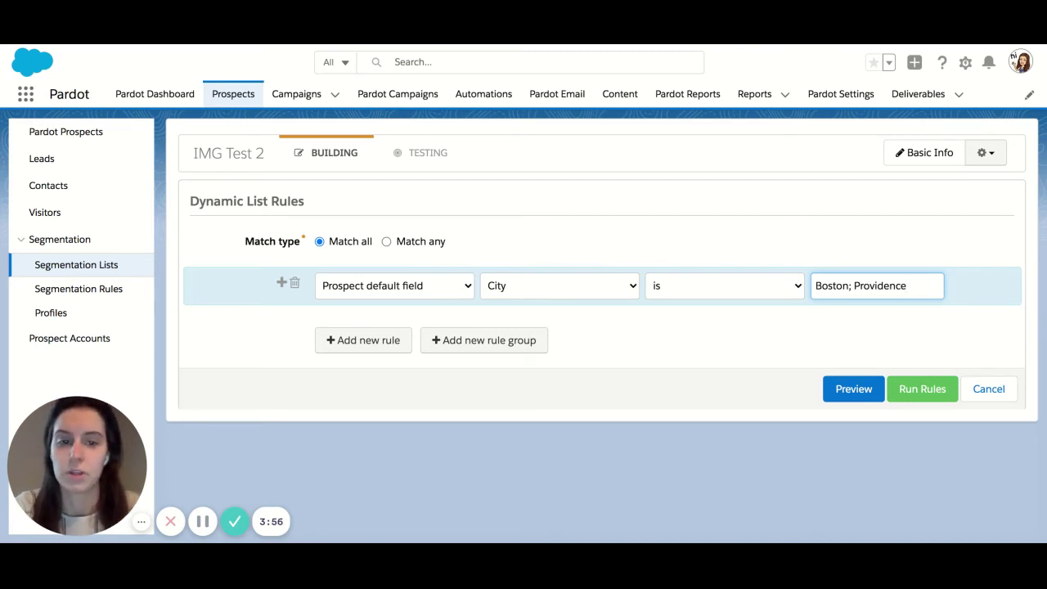
# Add a blank rule and a rule group, switching the group's matching to Match any and back to Match all
pyautogui.click(374, 342)
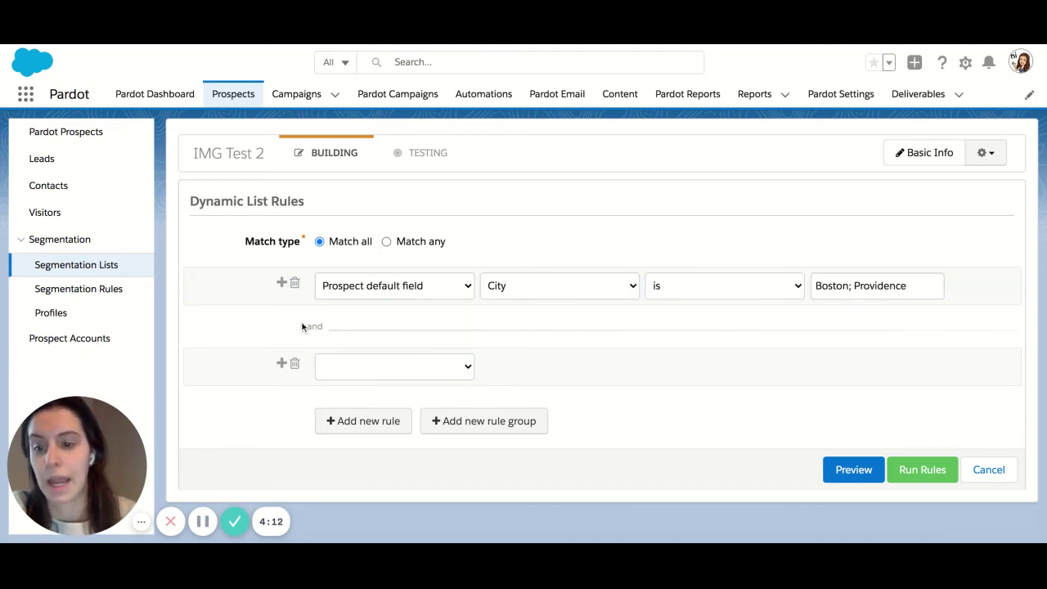
pyautogui.click(471, 423)
pyautogui.scroll(-4, 438, 395)
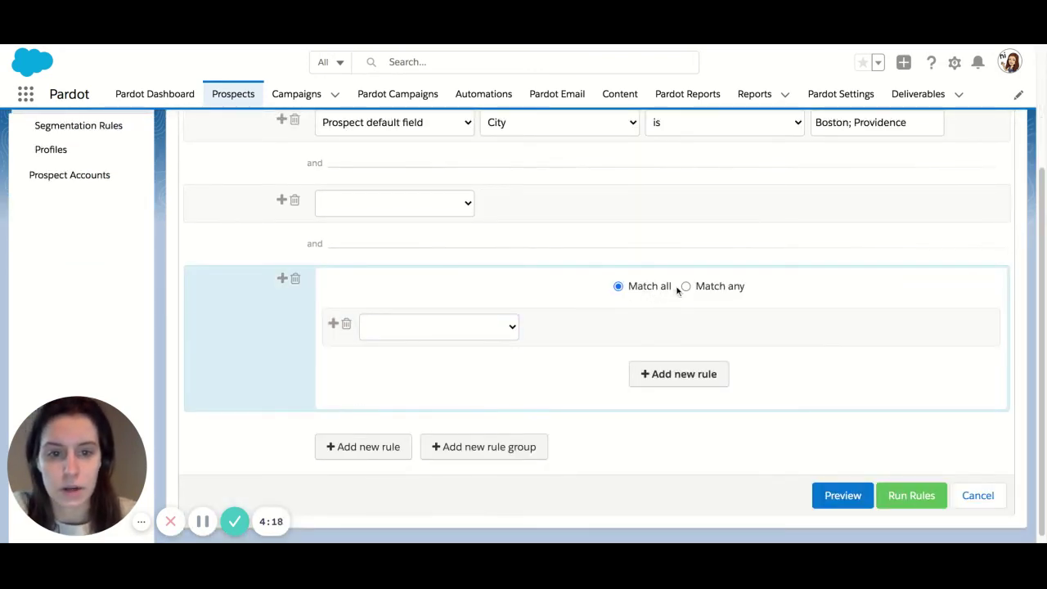
pyautogui.click(685, 289)
pyautogui.click(619, 288)
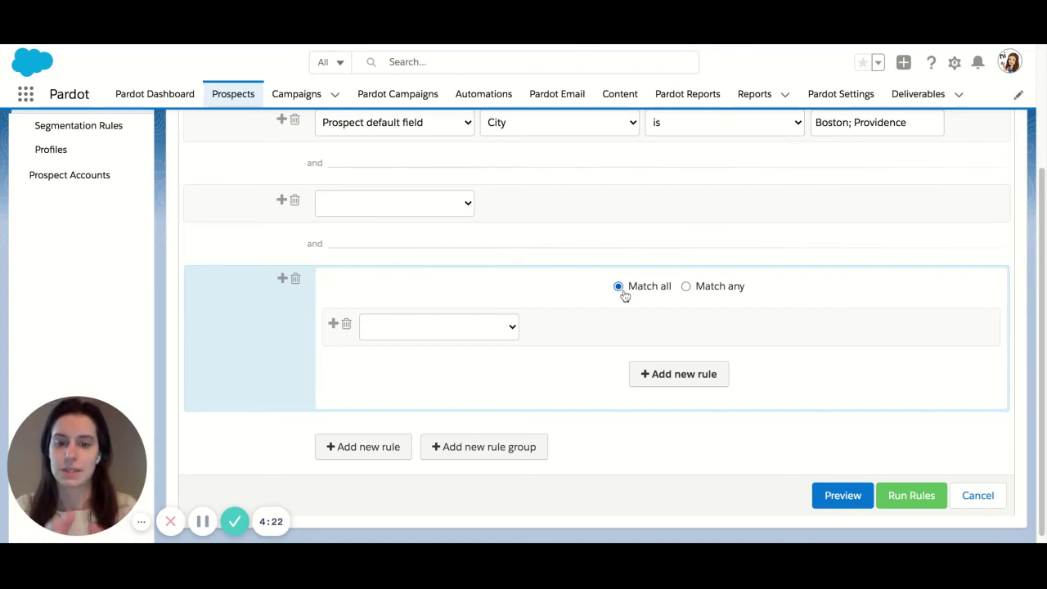
pyautogui.scroll(2, 597, 327)
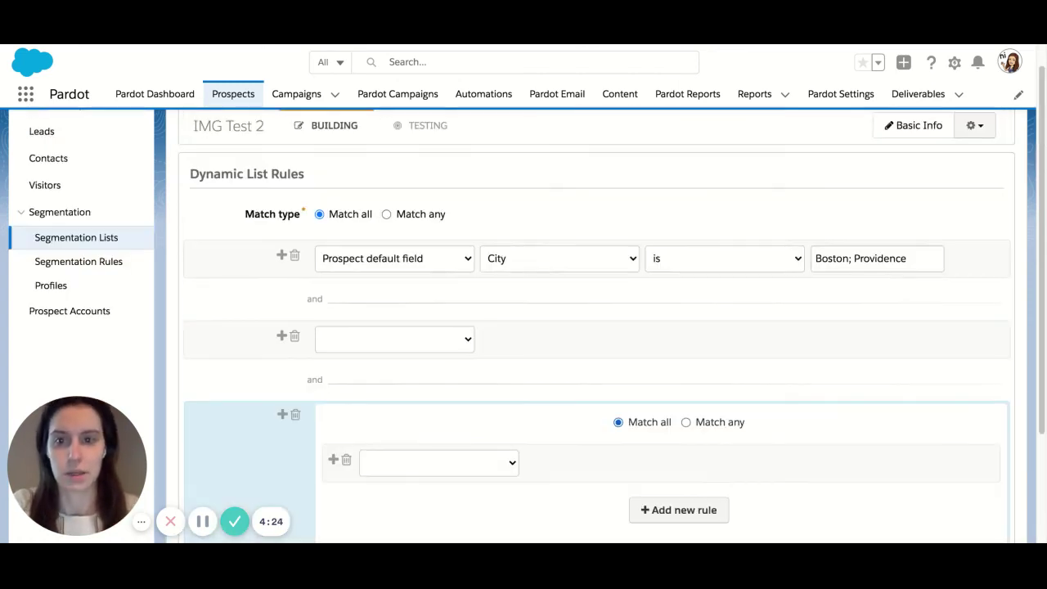
# Delete the blank rule and the empty rule group, trying a preview of the list in between
pyautogui.click(295, 338)
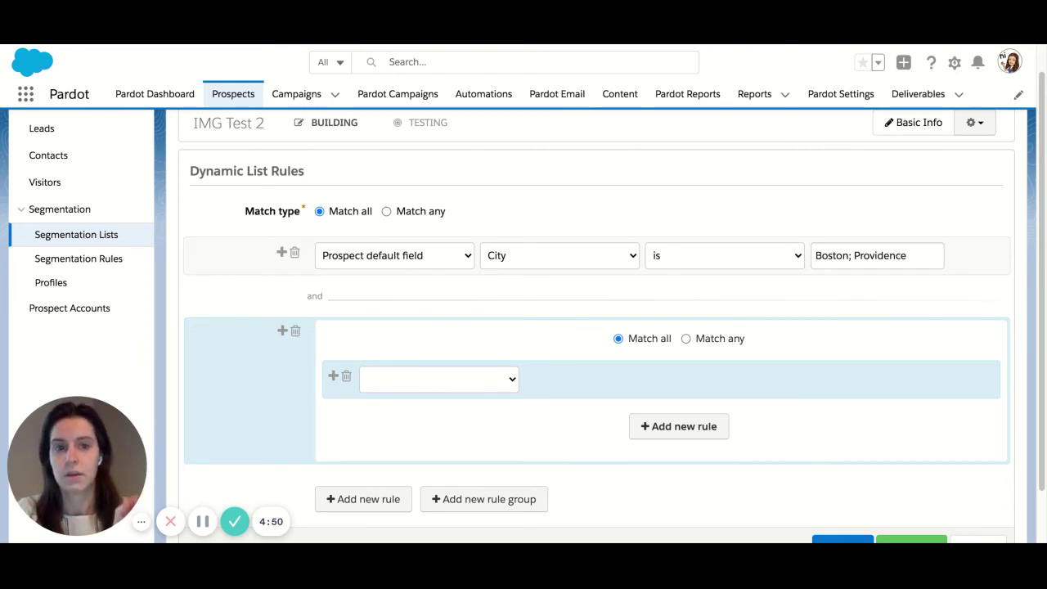
pyautogui.scroll(-1, 629, 166)
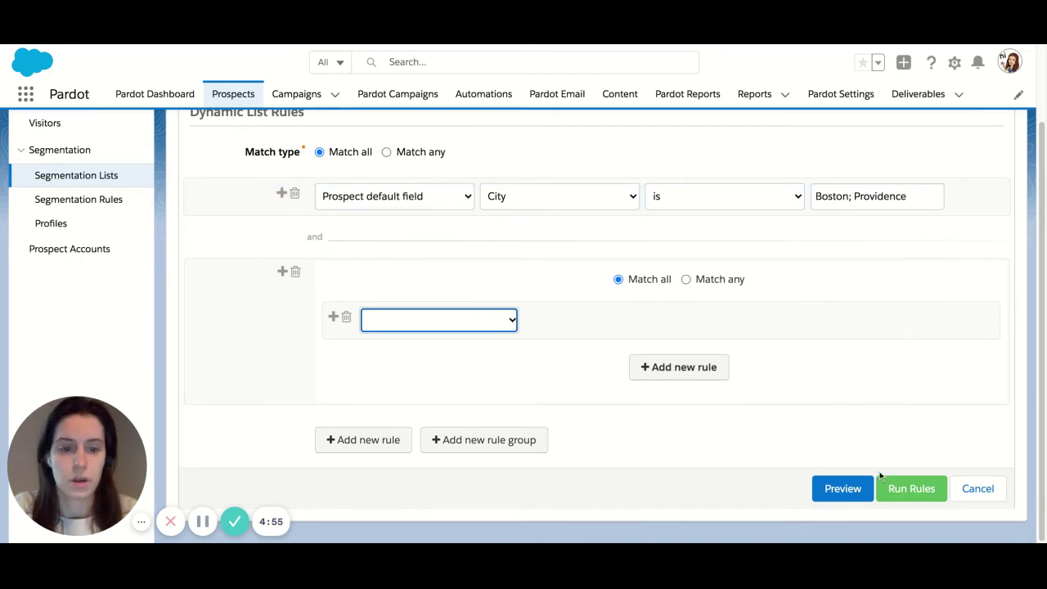
pyautogui.click(842, 488)
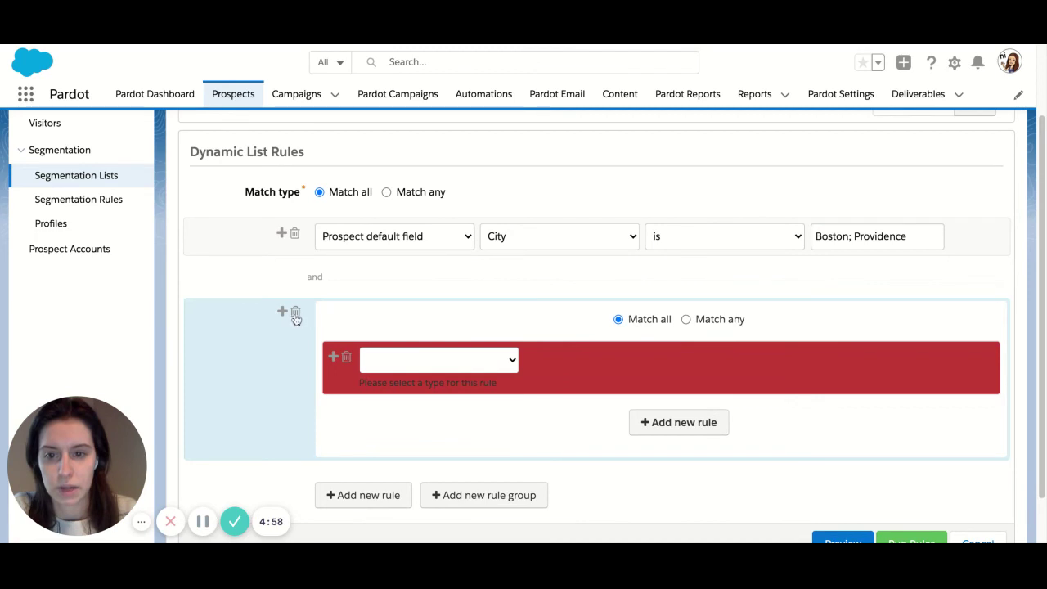
pyautogui.click(295, 311)
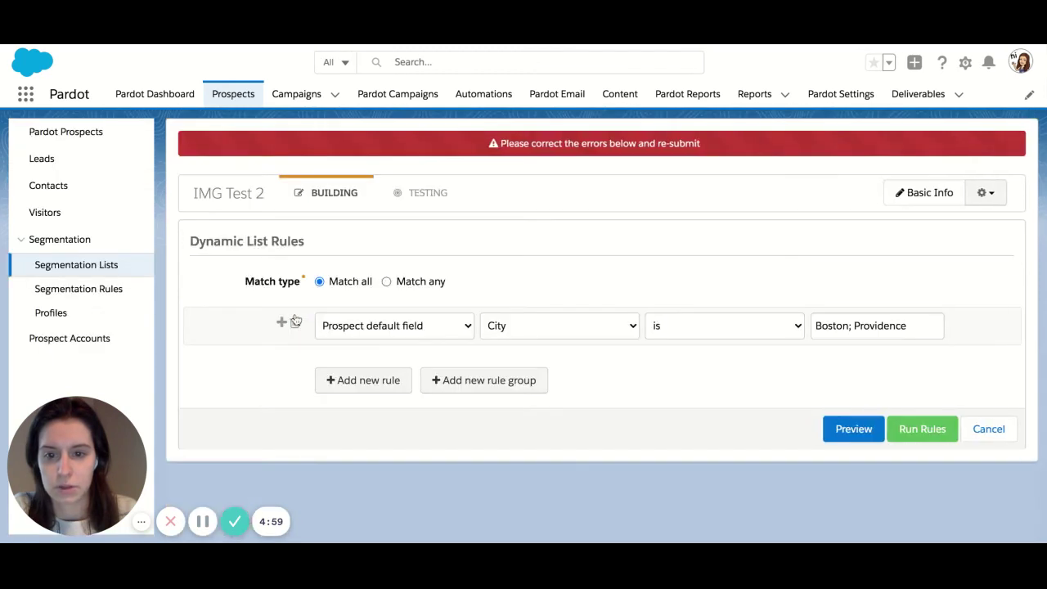
# Generate a preview of the prospects matching the IMG Test 2 rules and run the rules
pyautogui.click(851, 428)
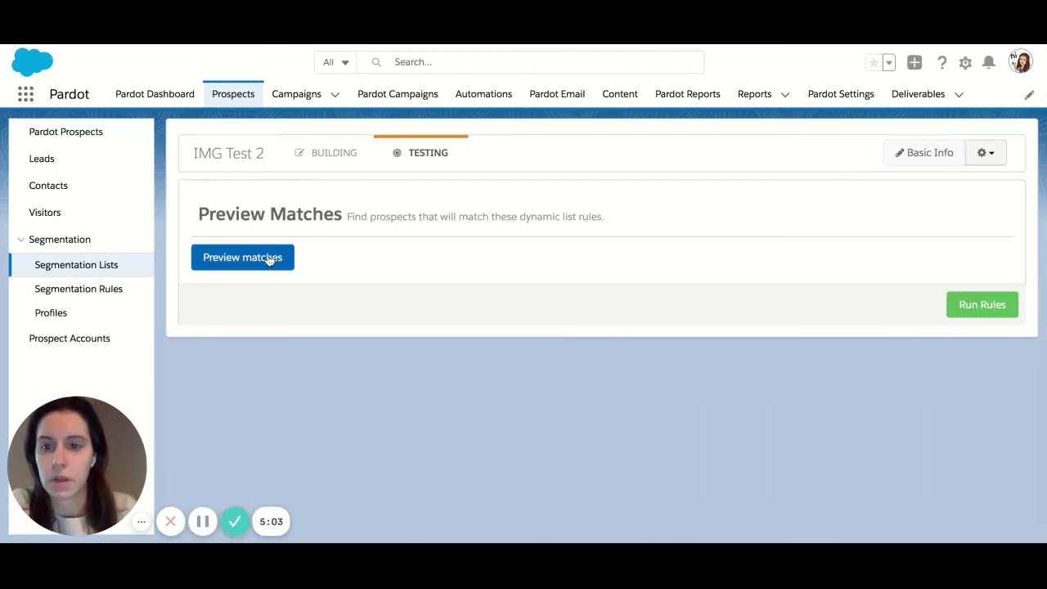
pyautogui.click(269, 256)
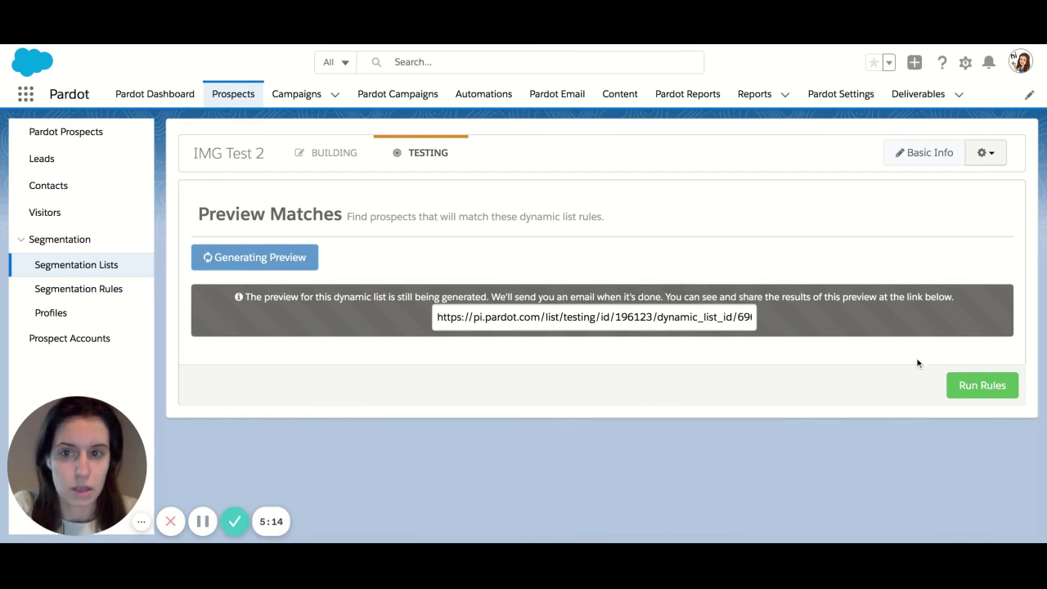
pyautogui.click(975, 388)
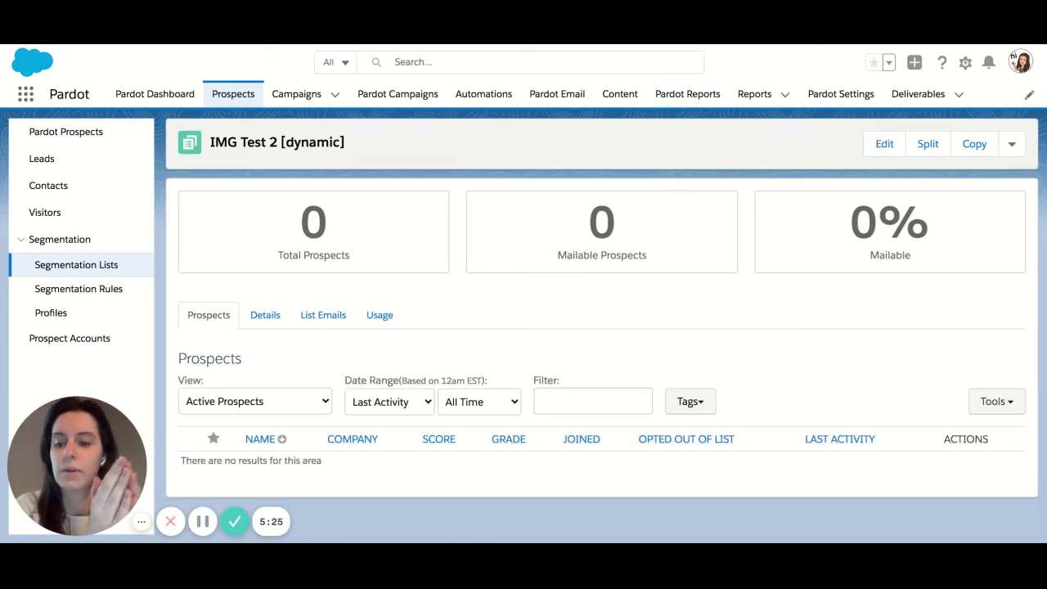
# Examine the details of the IMG Test 2 list, including its Dynamic List Rules
pyautogui.click(265, 315)
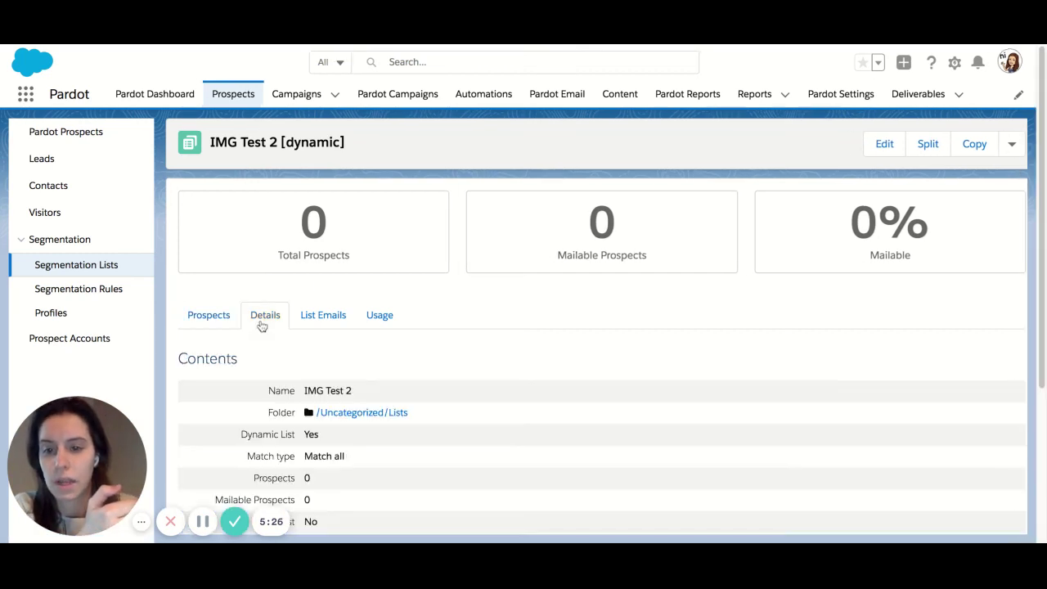
pyautogui.scroll(-3, 317, 279)
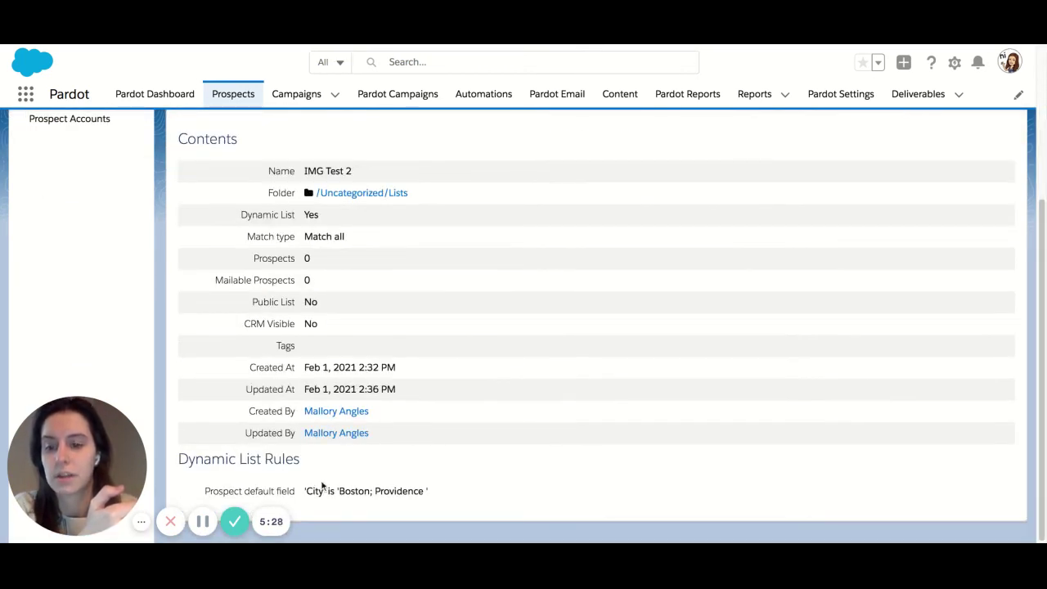